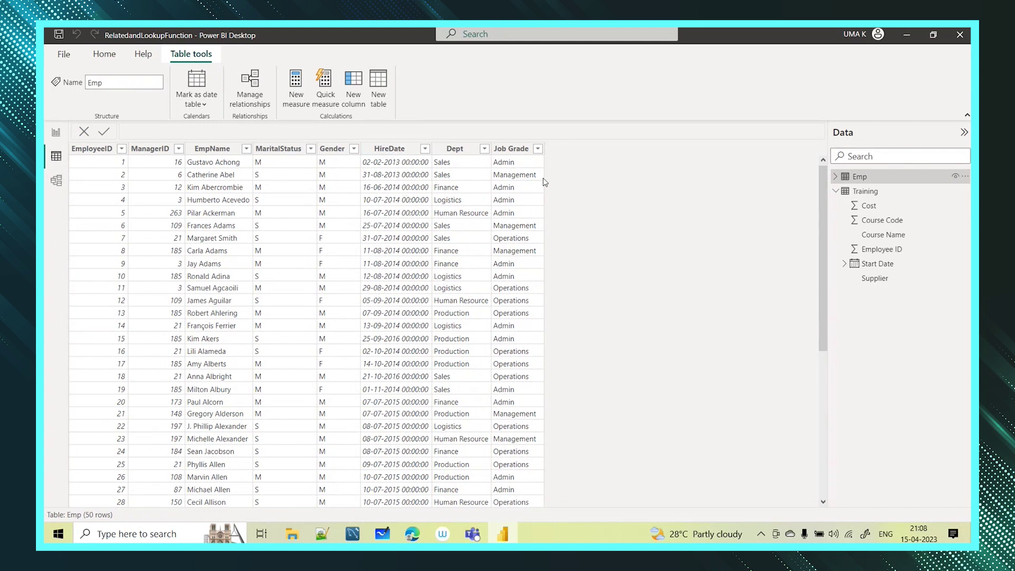
# Step: Compare the Emp and Training rows in Data view, then display both tables in Model view
pyautogui.click(862, 191)
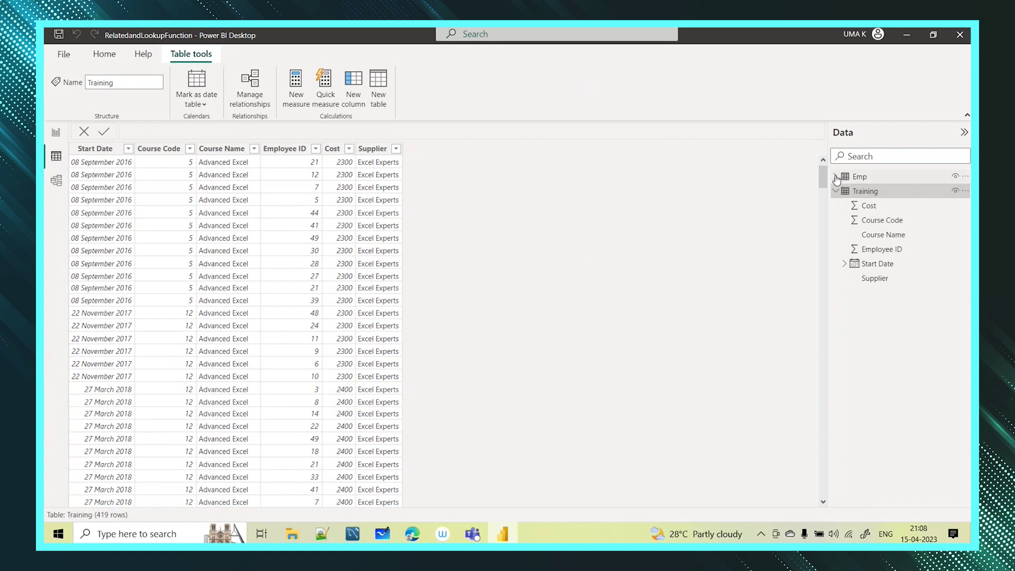
pyautogui.click(859, 178)
pyautogui.click(859, 178)
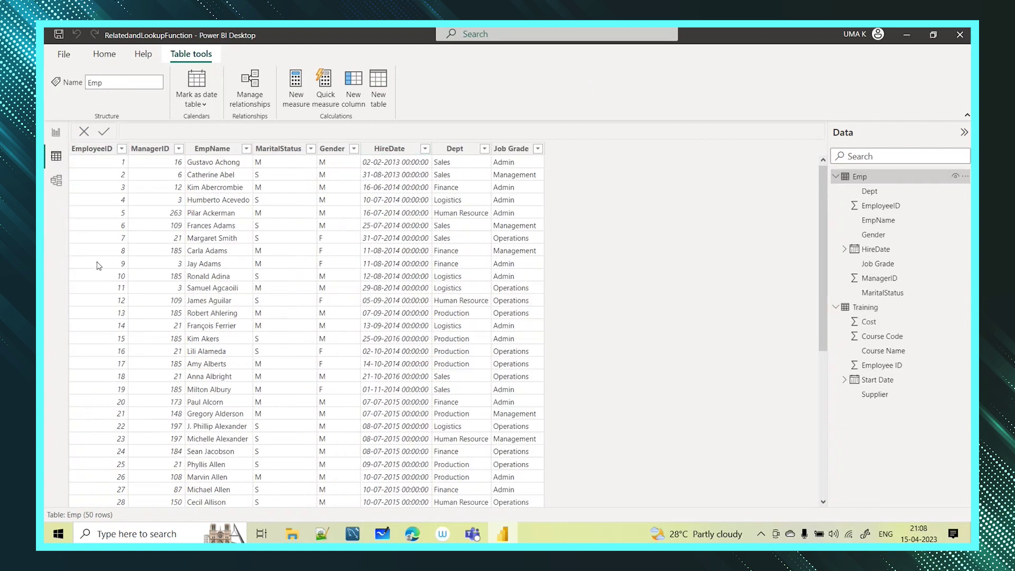
pyautogui.click(862, 306)
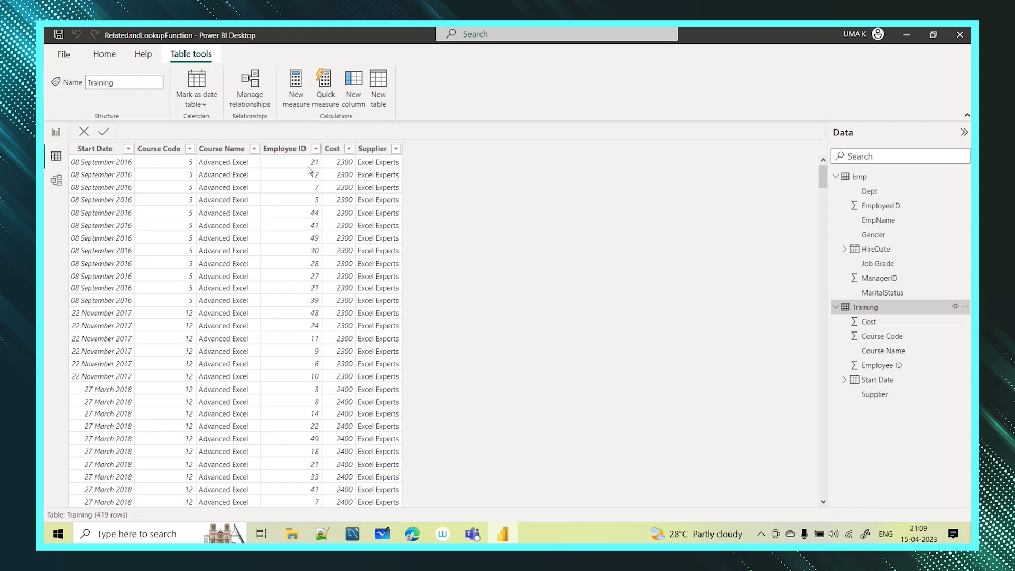
pyautogui.click(857, 177)
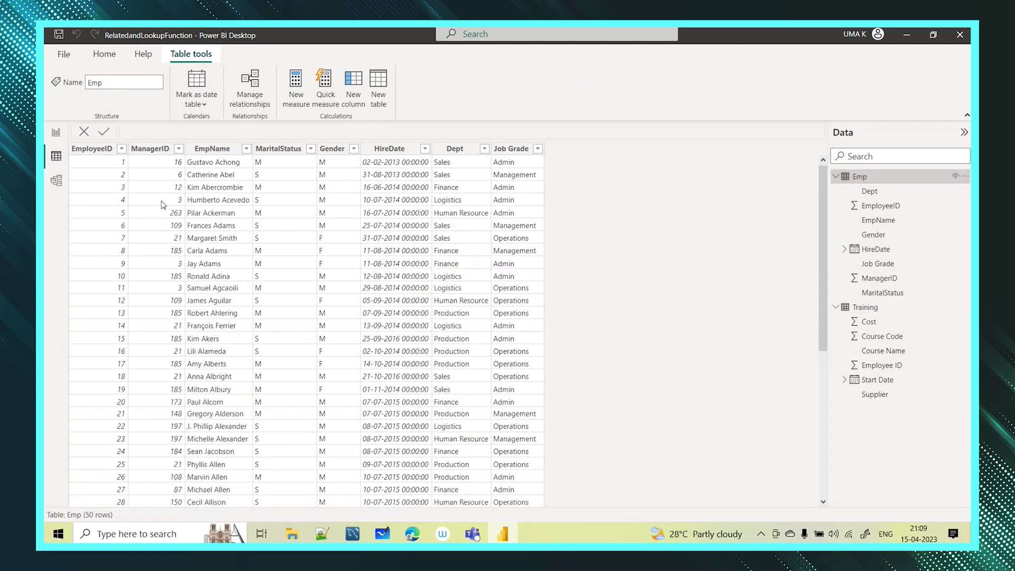
pyautogui.click(865, 307)
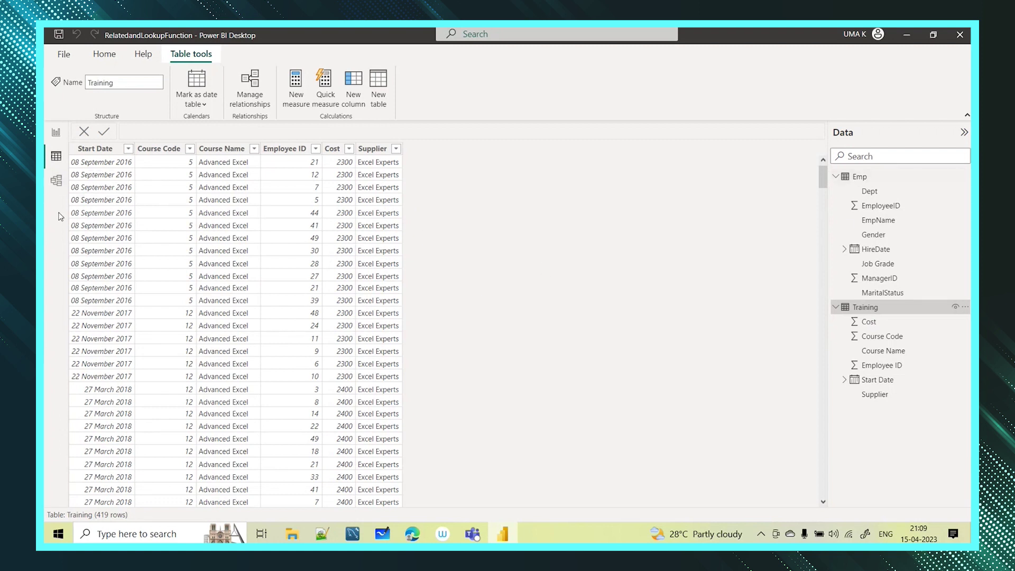
pyautogui.click(55, 180)
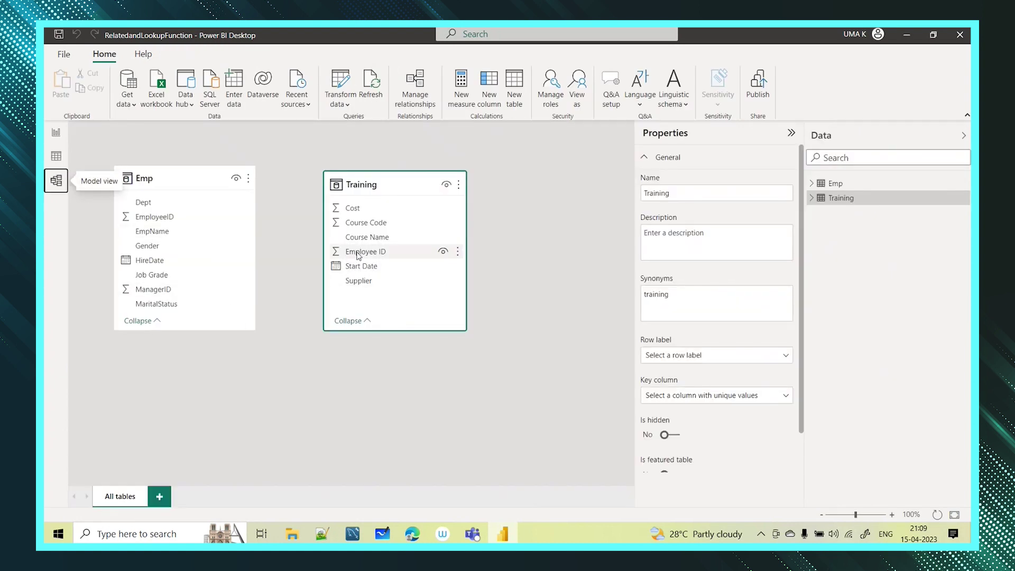
# Step: Relate Training's Employee ID to Emp's EmployeeID, then go to the RELATED and LOOKUPVALUE page
pyautogui.moveTo(358, 255); pyautogui.dragTo(159, 217)
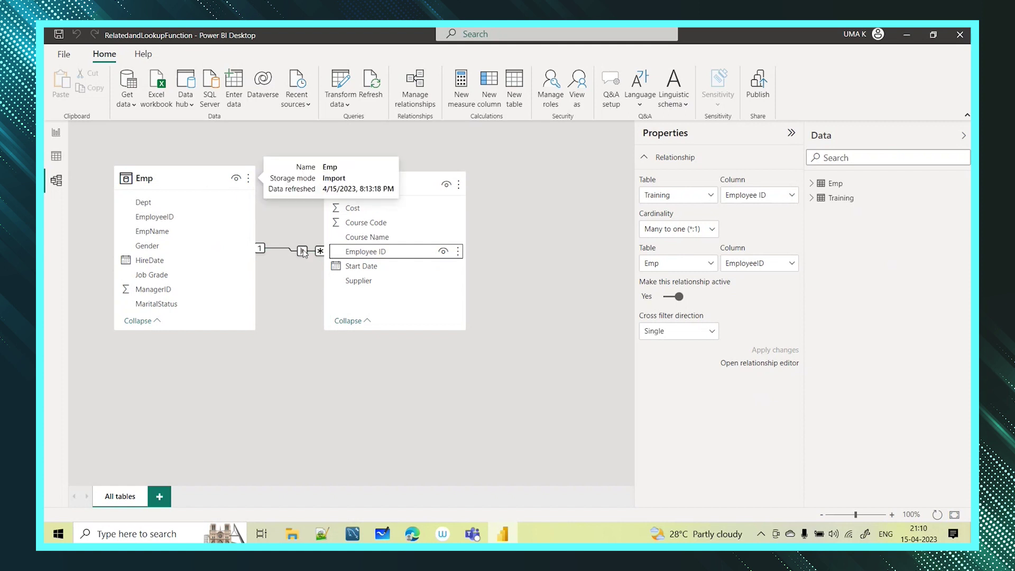
pyautogui.click(63, 137)
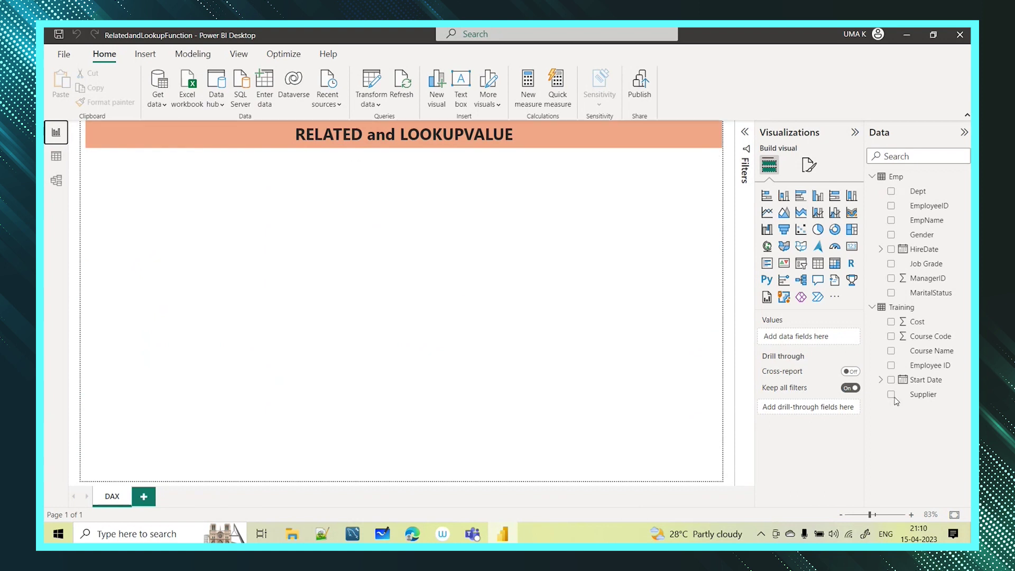
# Step: Review the Training table's data and model views, then add a new calculated column to Training
pyautogui.click(899, 307)
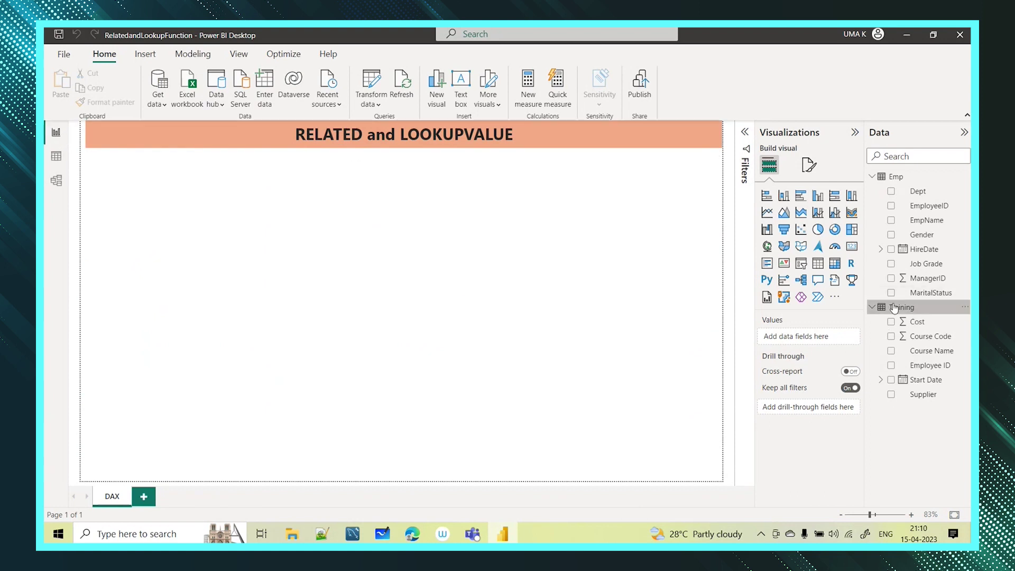
pyautogui.click(55, 156)
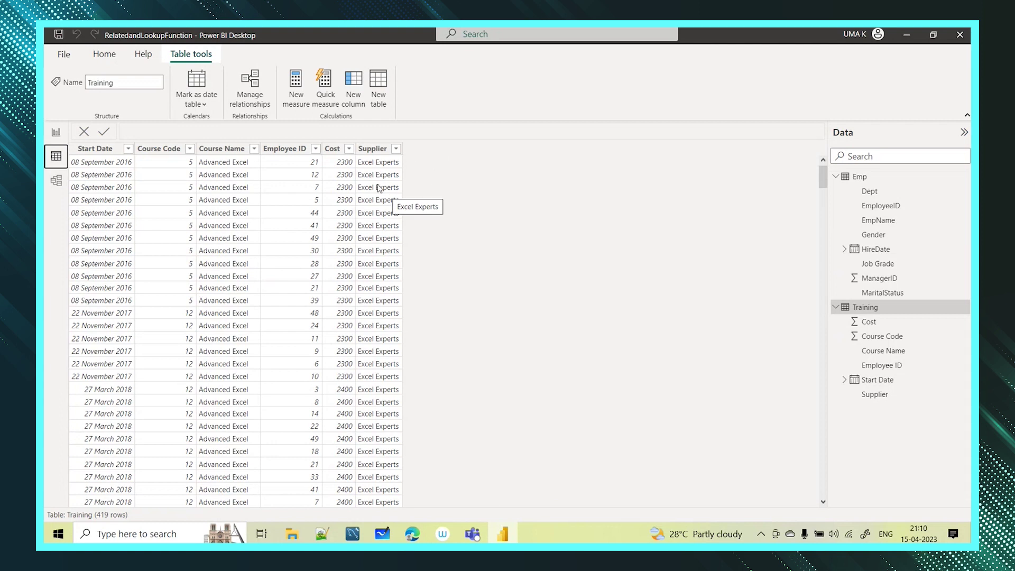
pyautogui.click(56, 180)
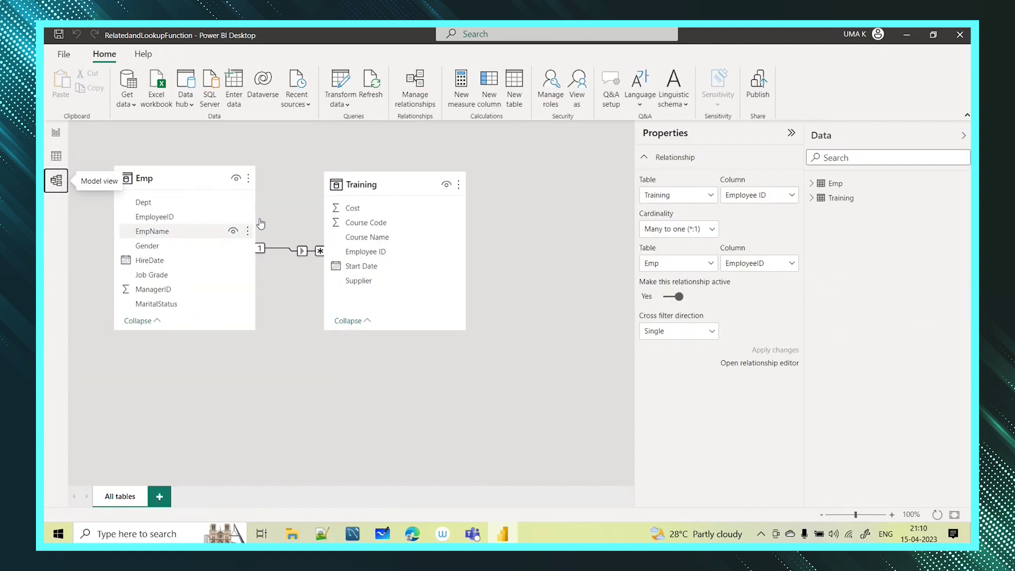
pyautogui.click(56, 132)
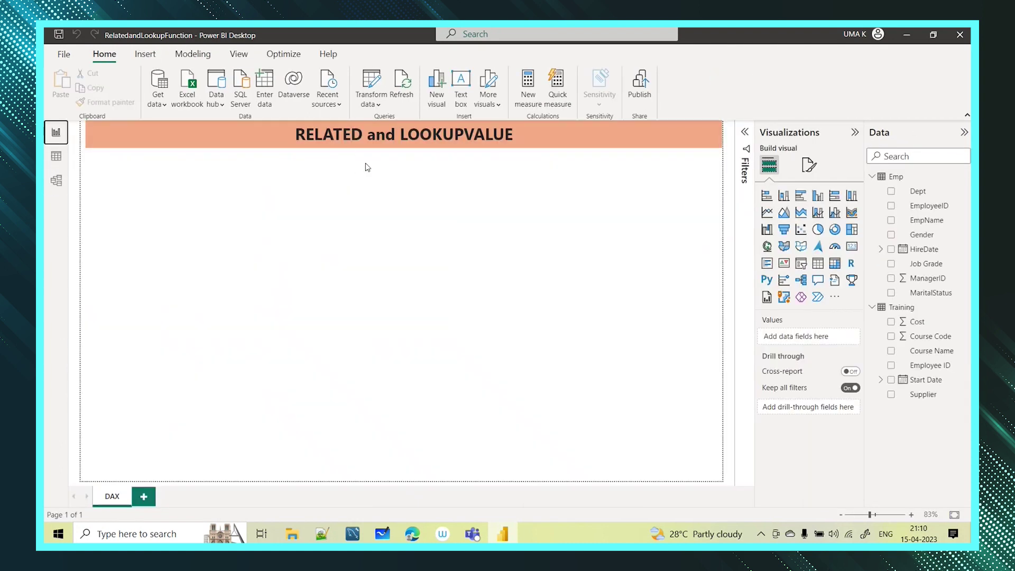
pyautogui.click(903, 309)
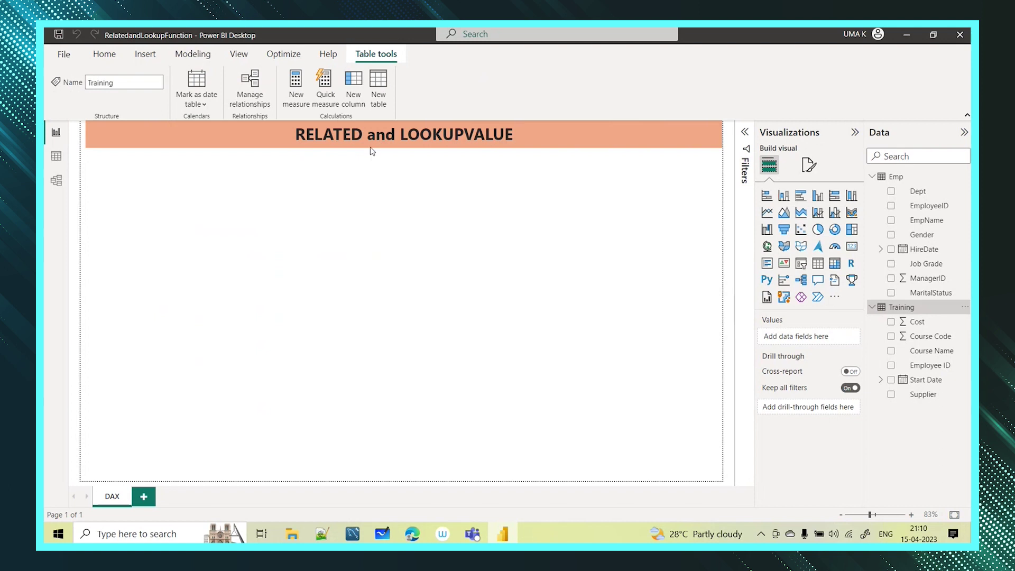
pyautogui.click(353, 81)
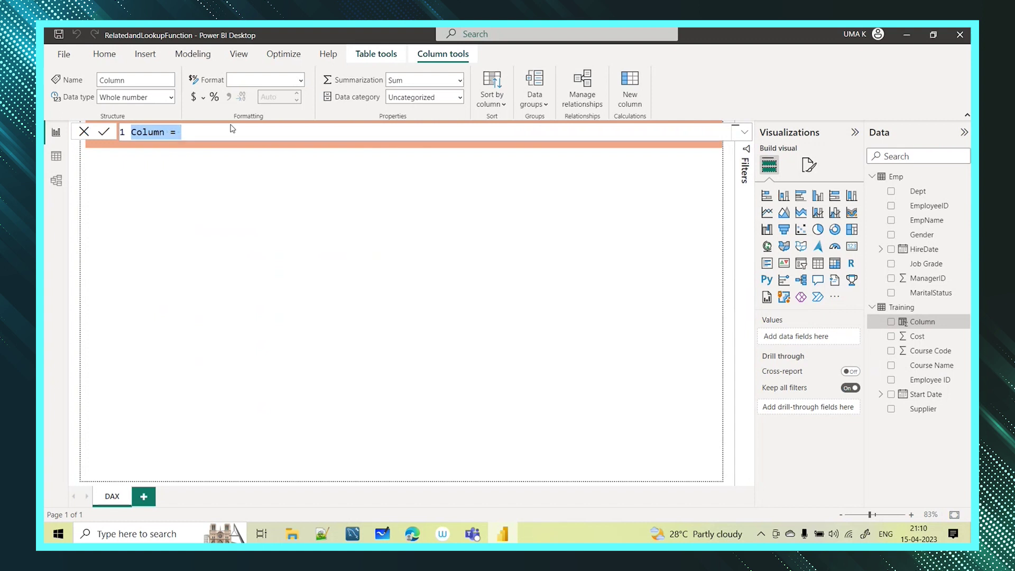
# Step: Define the new column as EmployeeName(Related) = RELATED(Emp[EmpName]) and commit it
pyautogui.write('E')
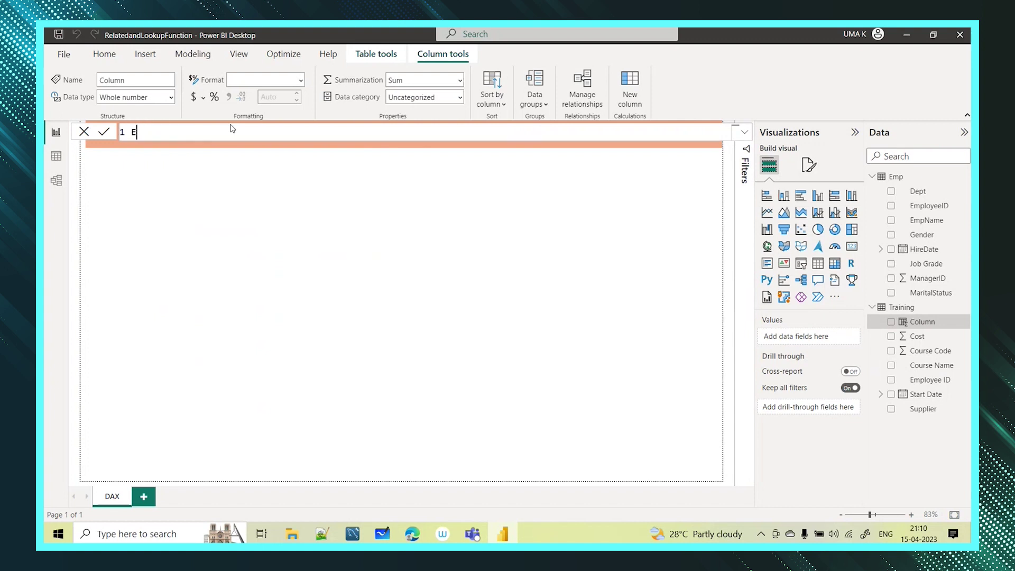
pyautogui.write('mployeeName(Related) = relat')
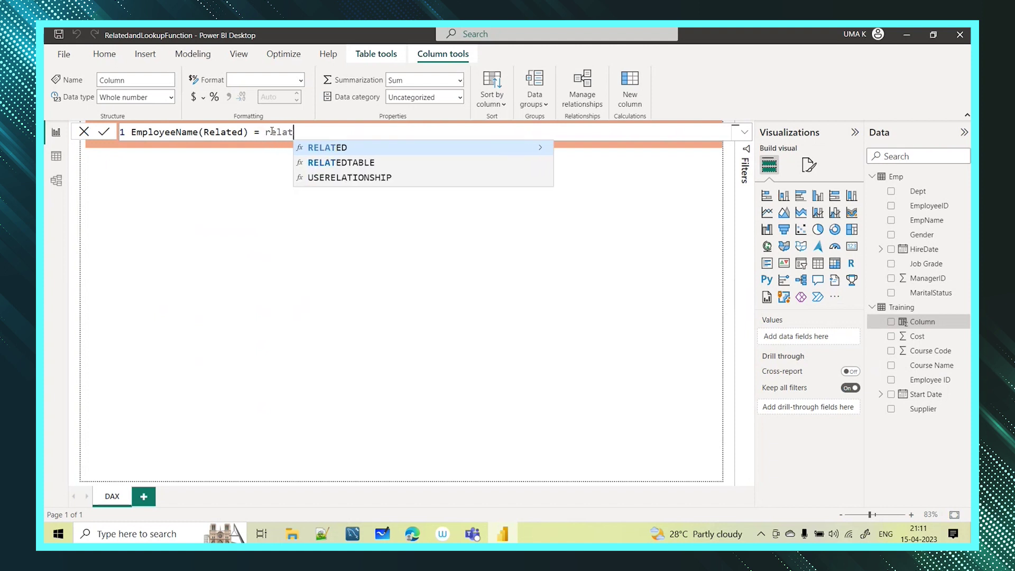
pyautogui.click(328, 149)
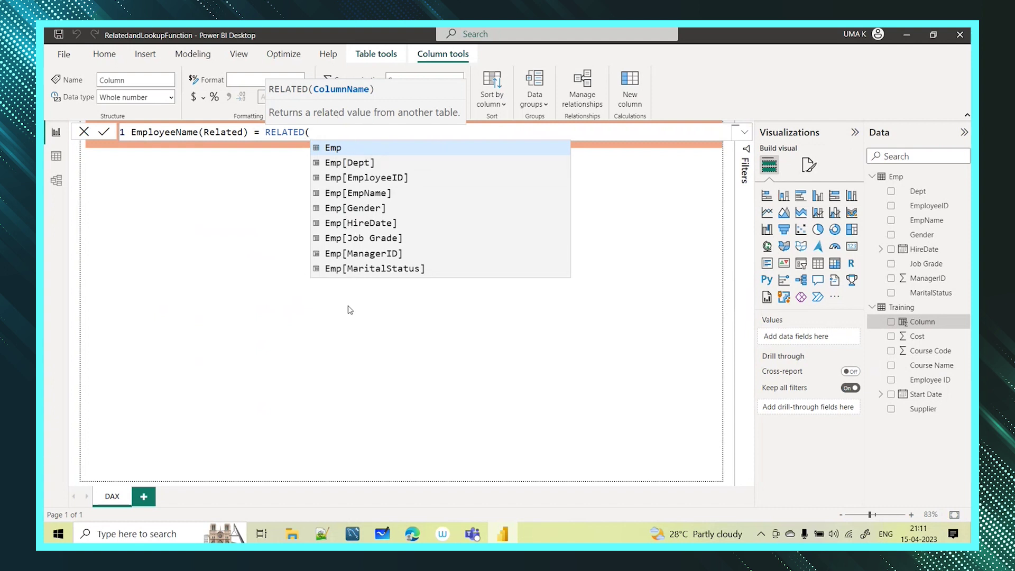
pyautogui.click(380, 194)
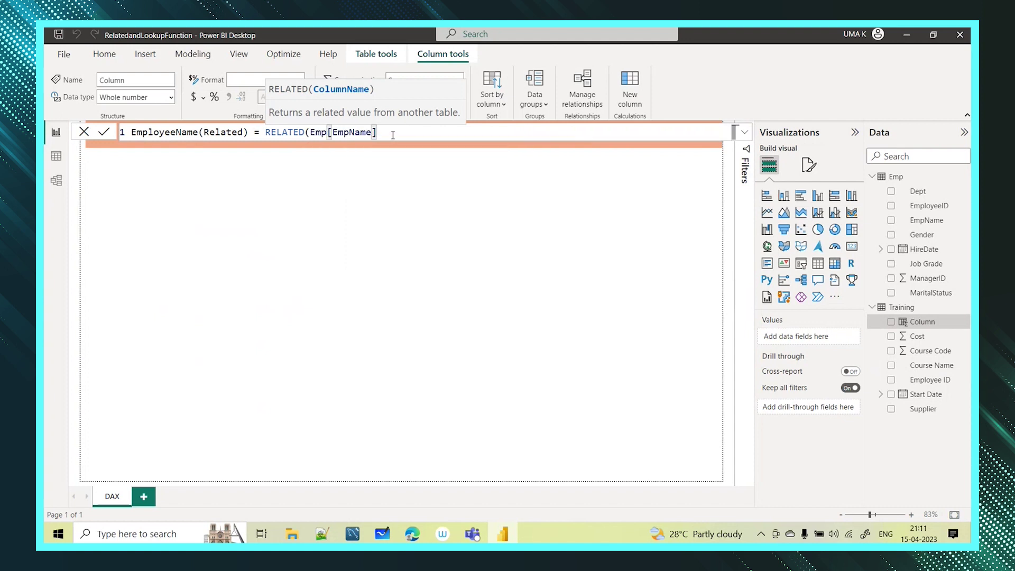
pyautogui.write(')')
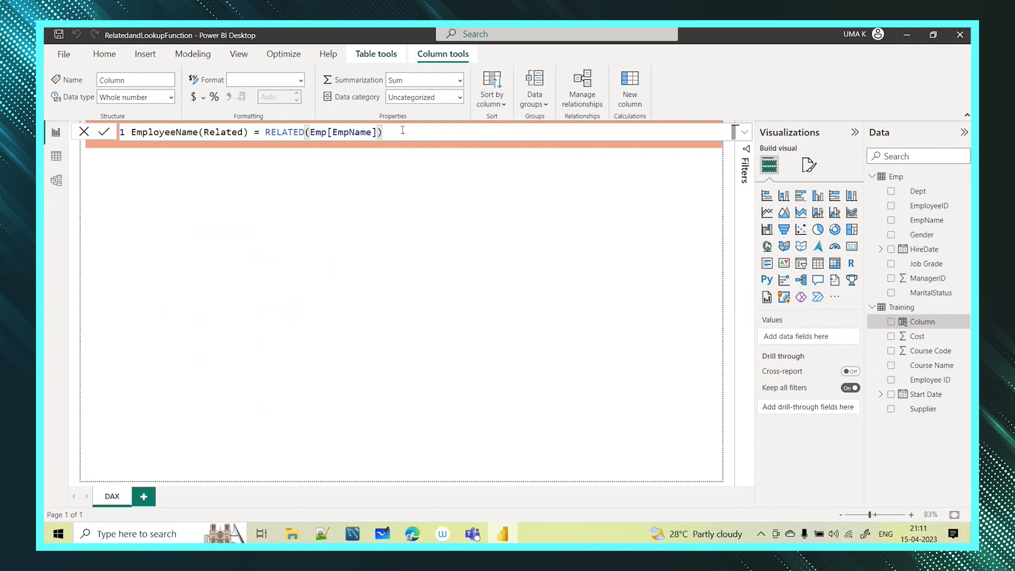
pyautogui.press('Return')
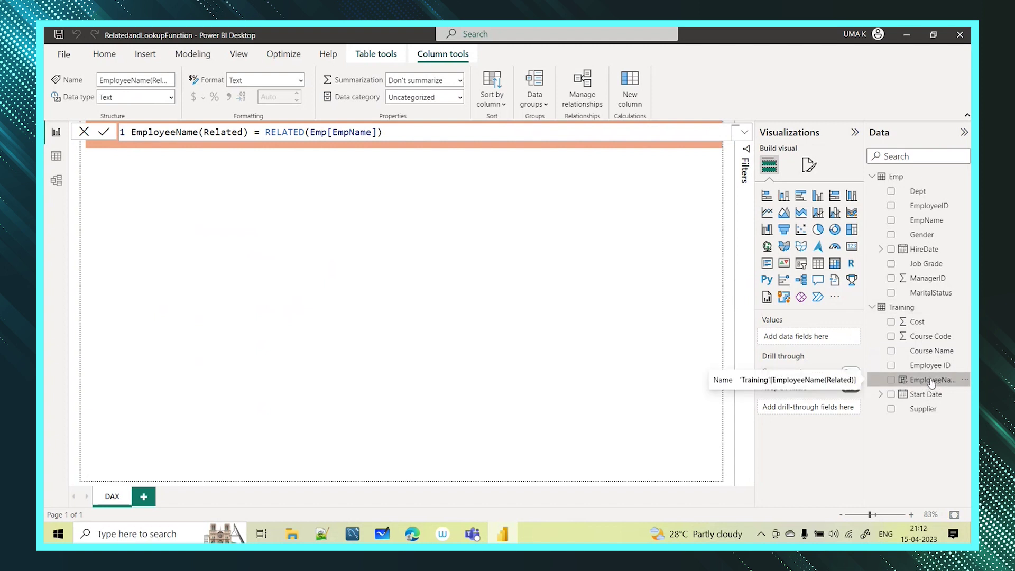
# Step: Verify employee 21's name by filtering Emp's EmployeeID to 21, then clear all filters
pyautogui.click(56, 156)
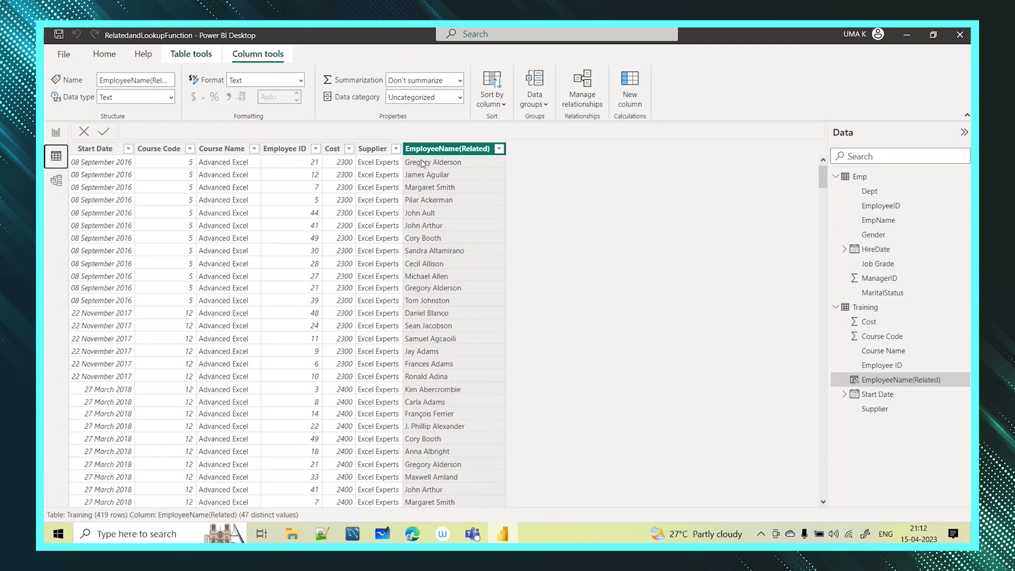
pyautogui.click(860, 179)
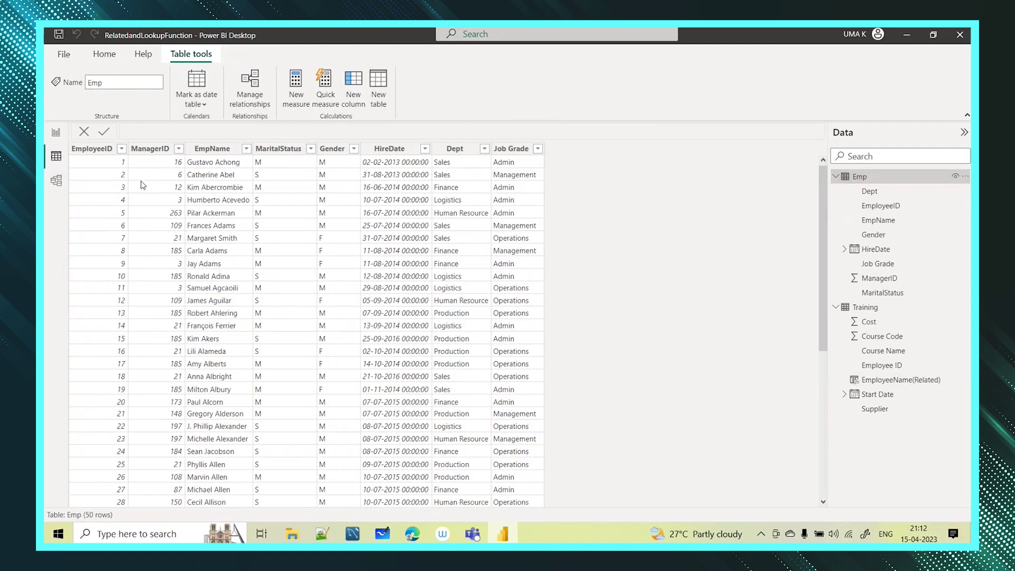
pyautogui.click(121, 149)
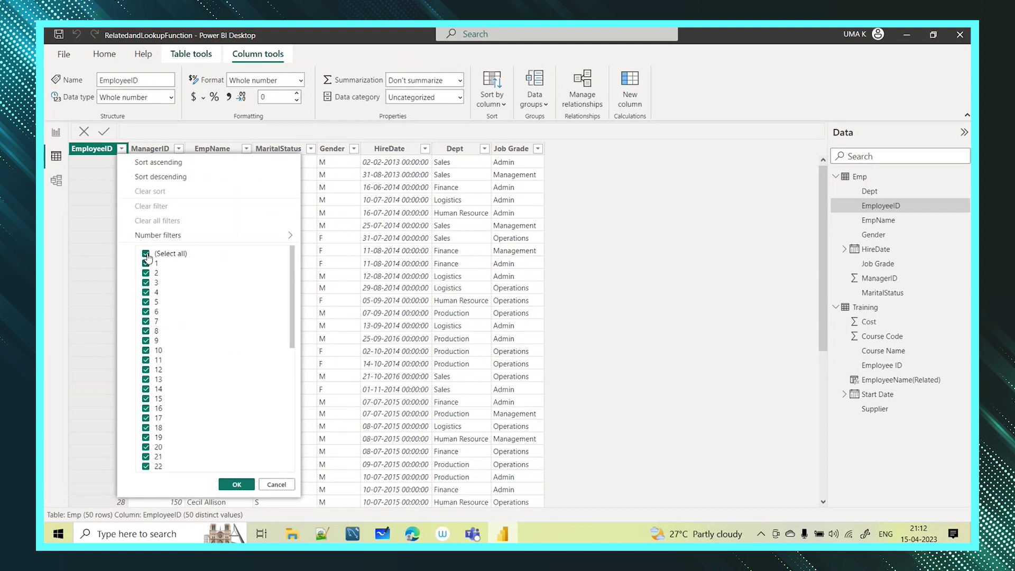
pyautogui.click(147, 254)
pyautogui.click(146, 457)
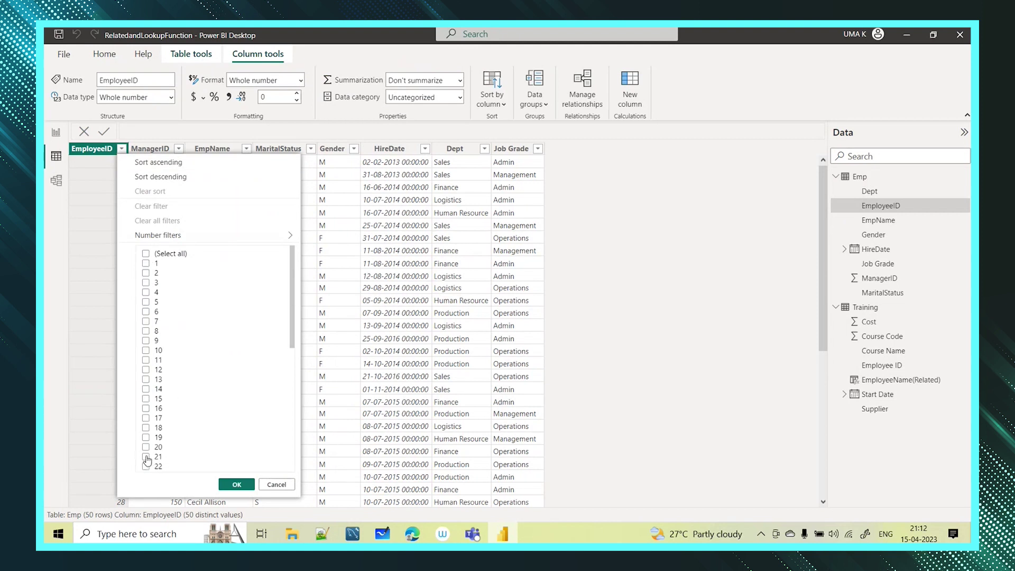
pyautogui.click(236, 484)
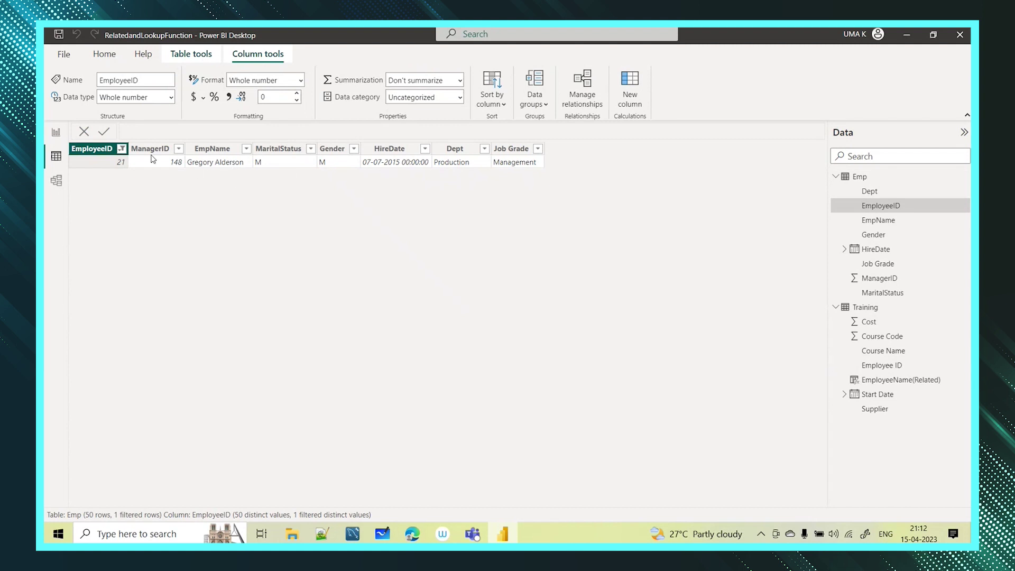
pyautogui.click(122, 149)
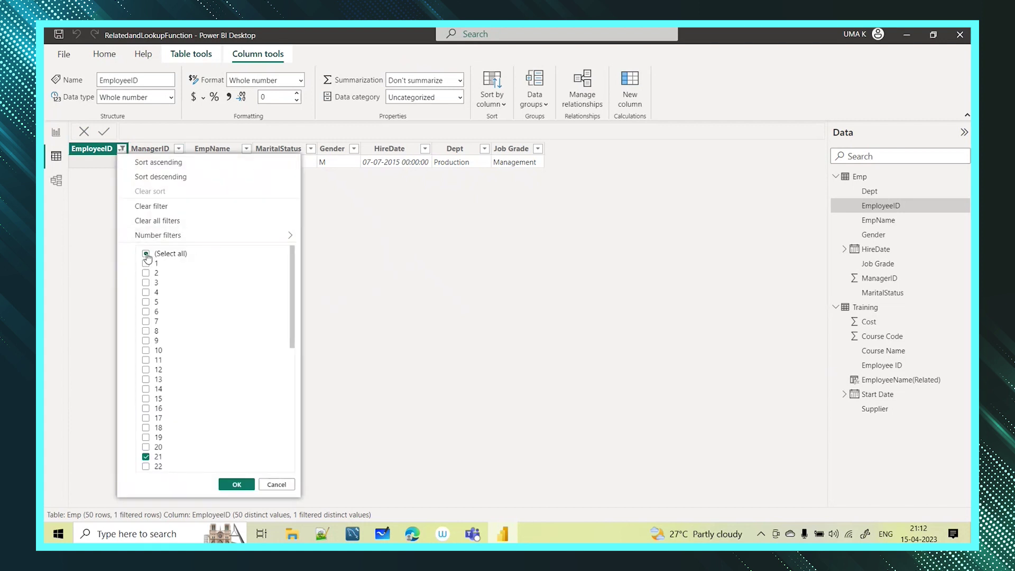
pyautogui.click(158, 222)
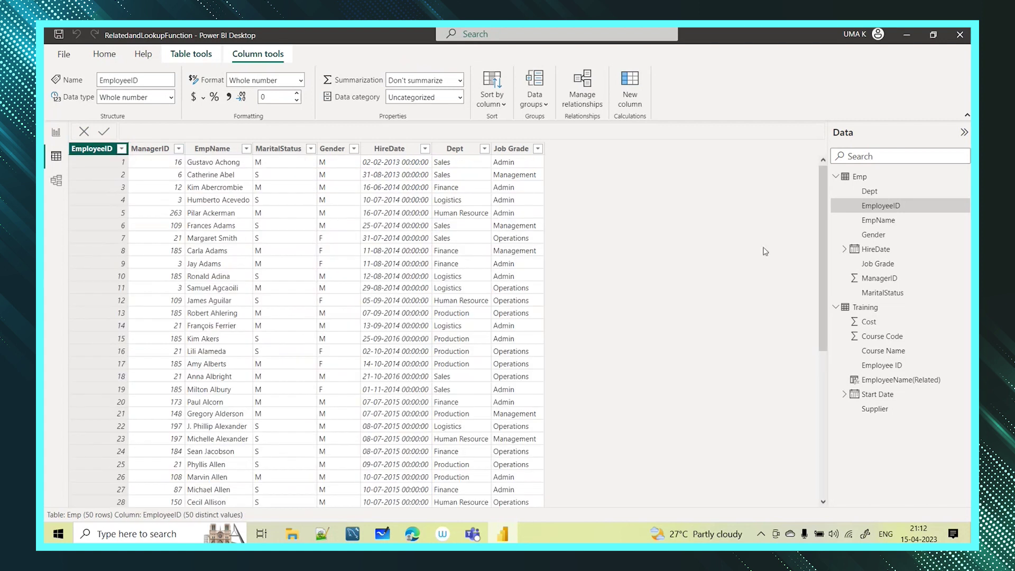
# Step: Inspect the RELATED formula of the EmployeeName(Related) column in Report view
pyautogui.click(56, 133)
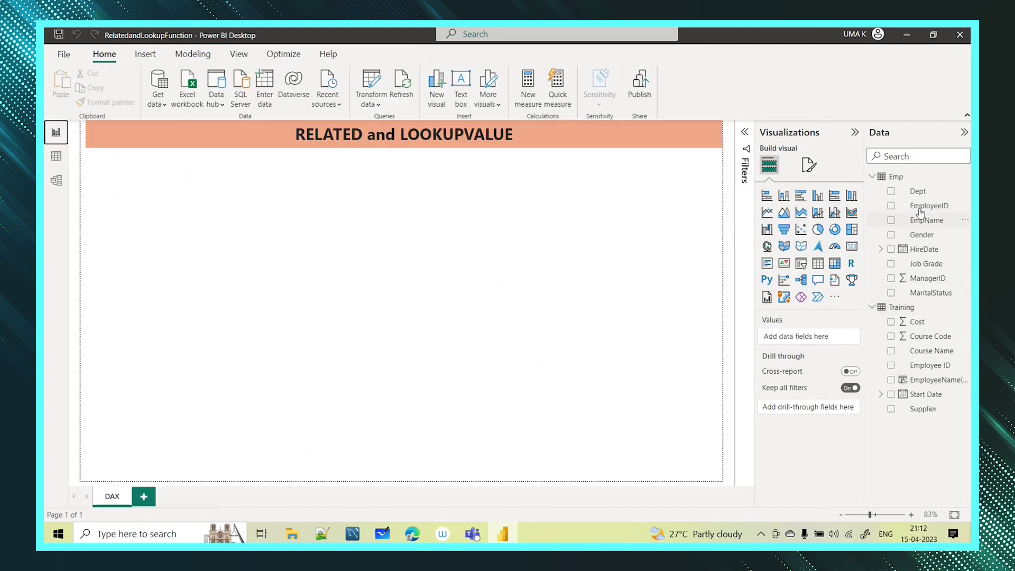
pyautogui.click(923, 380)
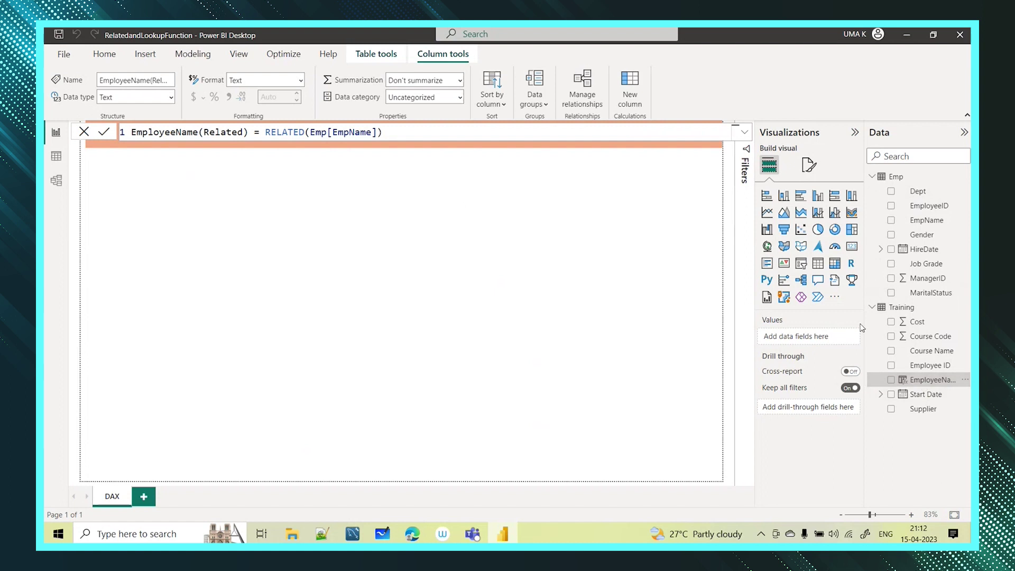
pyautogui.click(294, 365)
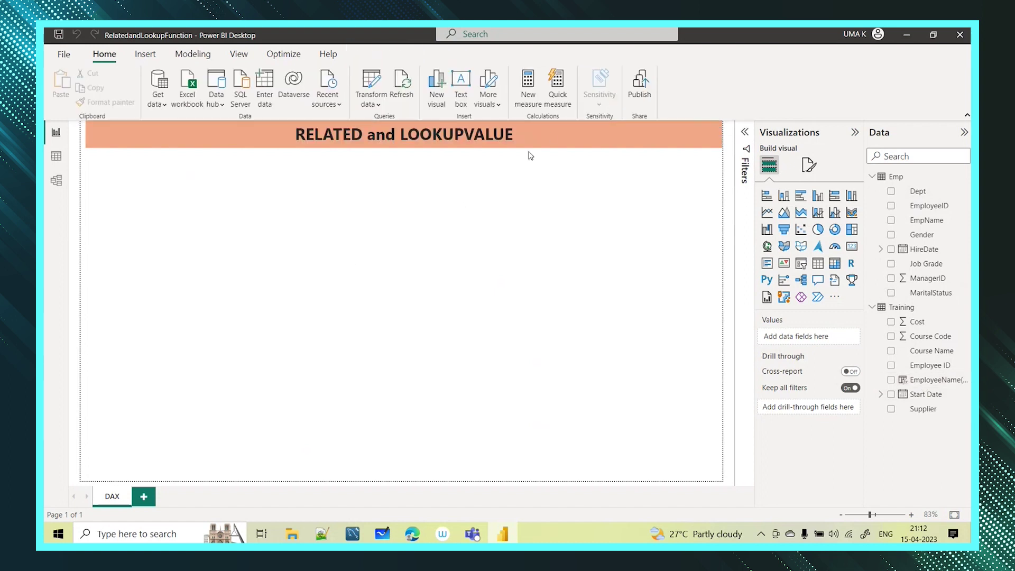
# Step: Delete the relationship between the Emp and Training tables in Model view
pyautogui.click(56, 181)
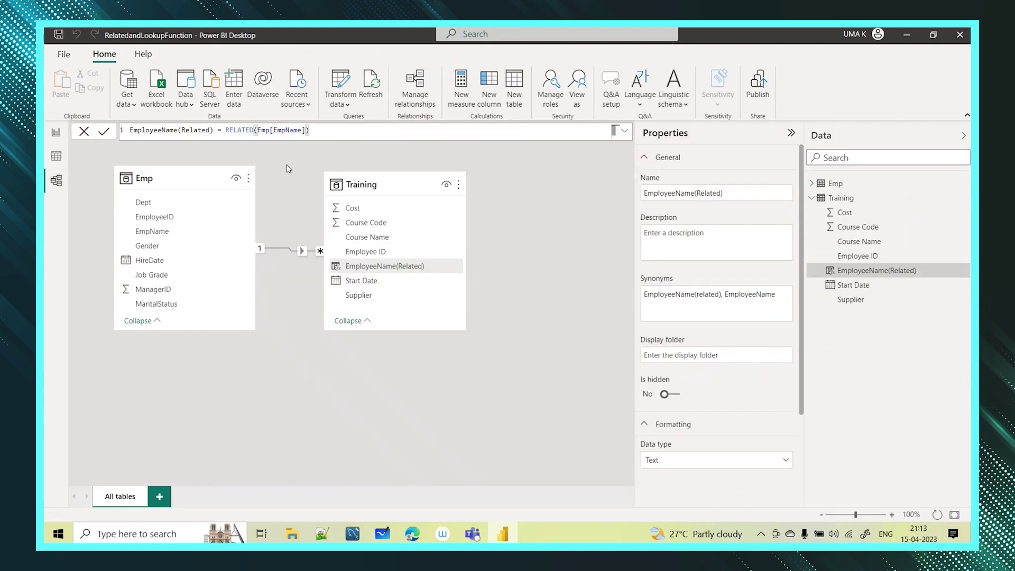
pyautogui.click(285, 251)
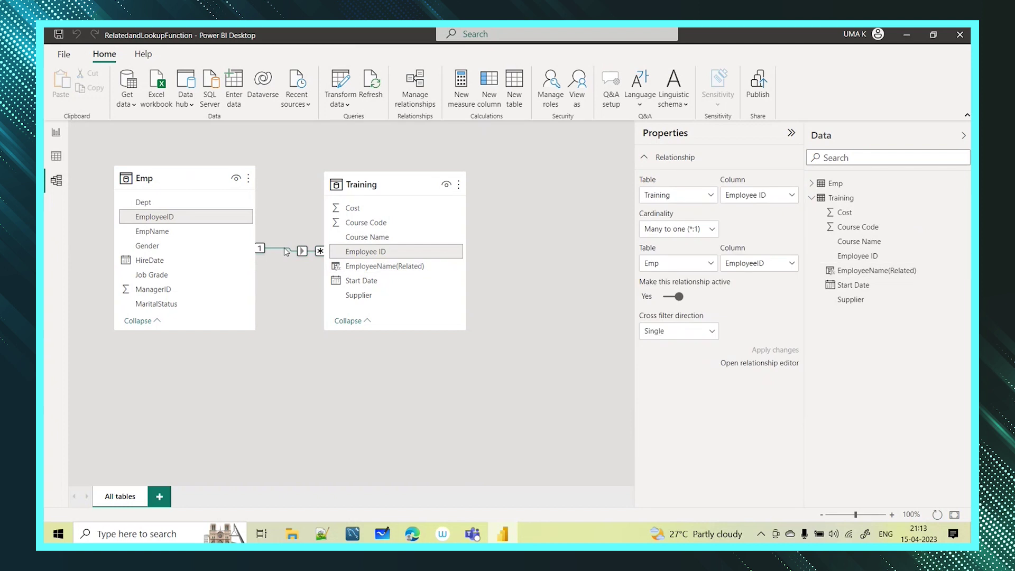
pyautogui.press('Delete')
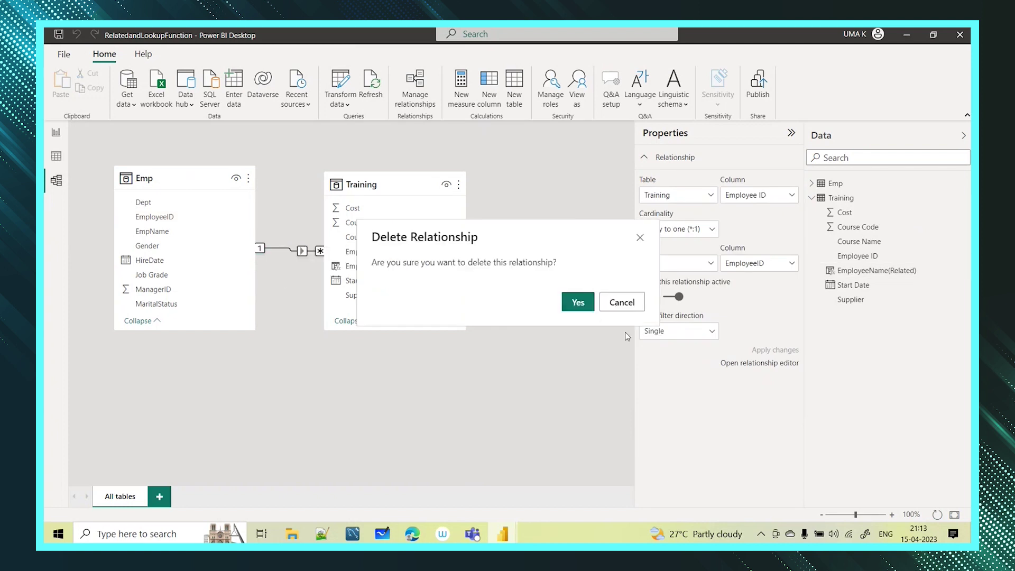
pyautogui.click(580, 305)
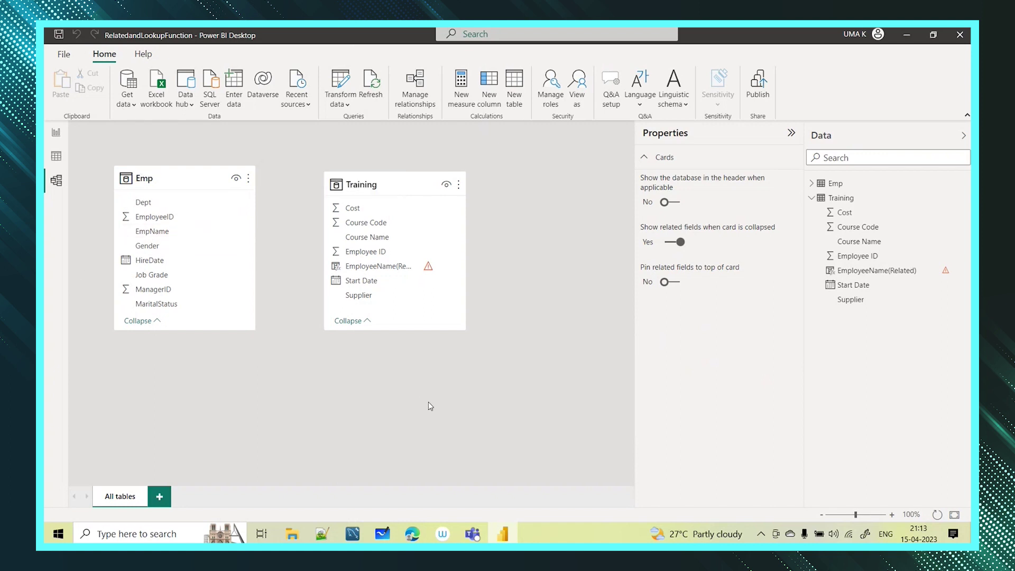
# Step: Check the #ERROR values in EmployeeName(Related), then open that column's options in Model view
pyautogui.click(56, 133)
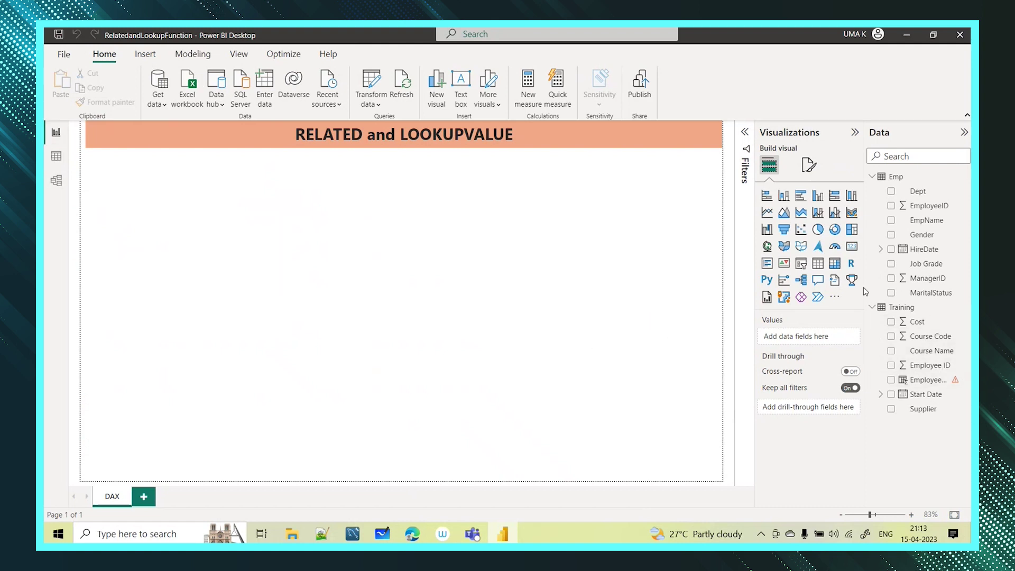
pyautogui.click(56, 180)
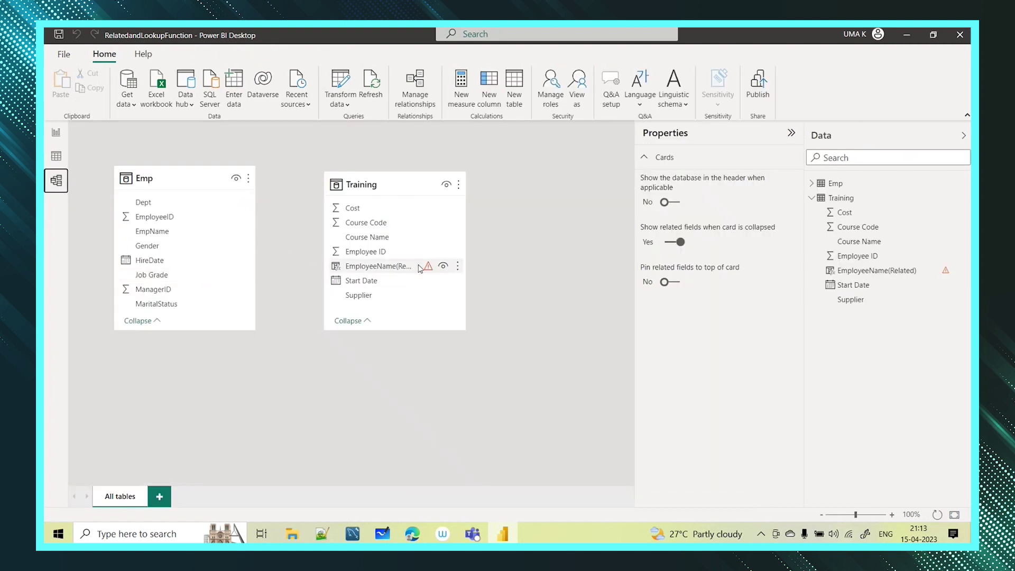
pyautogui.click(56, 156)
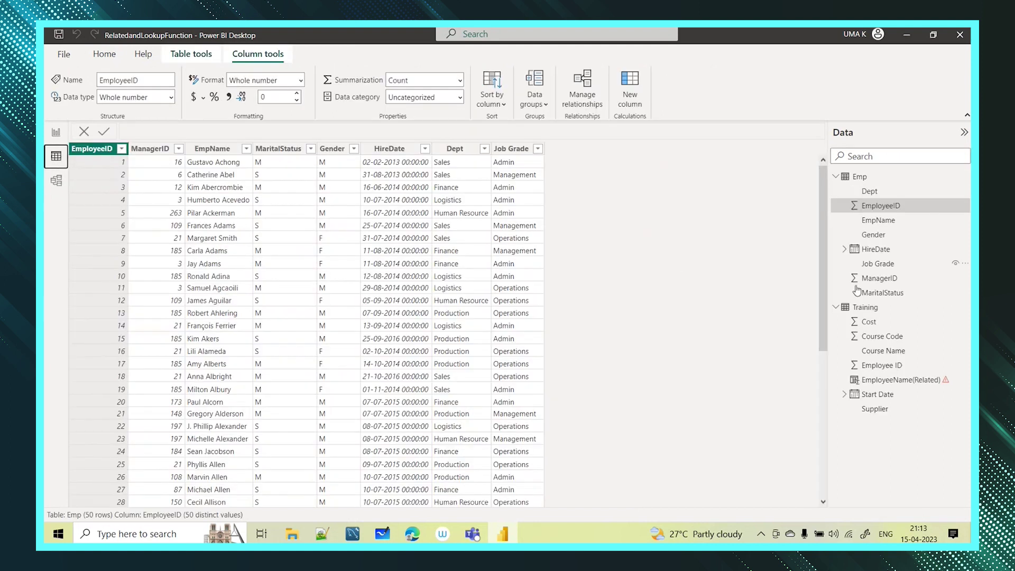
pyautogui.click(898, 381)
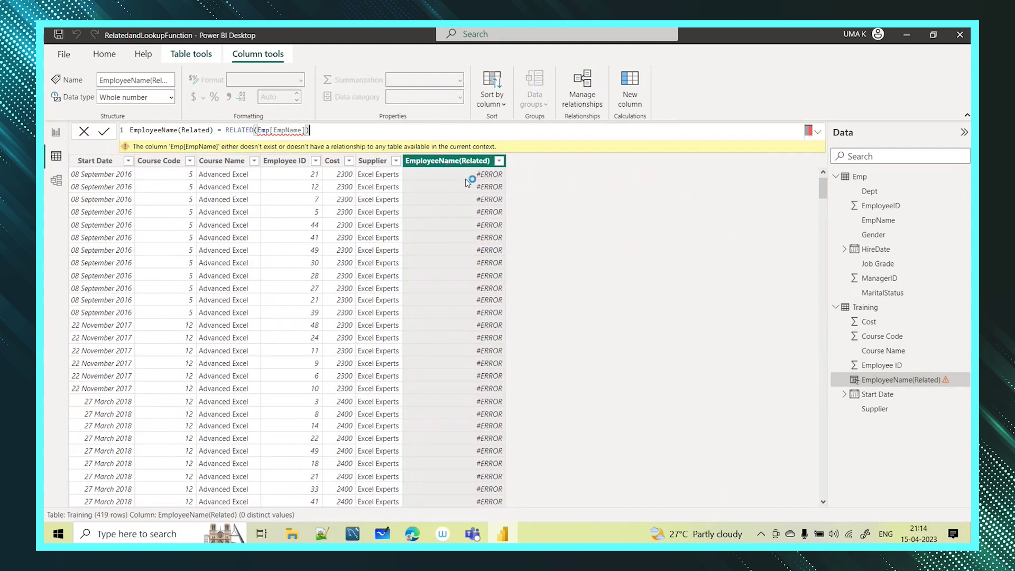
pyautogui.click(59, 182)
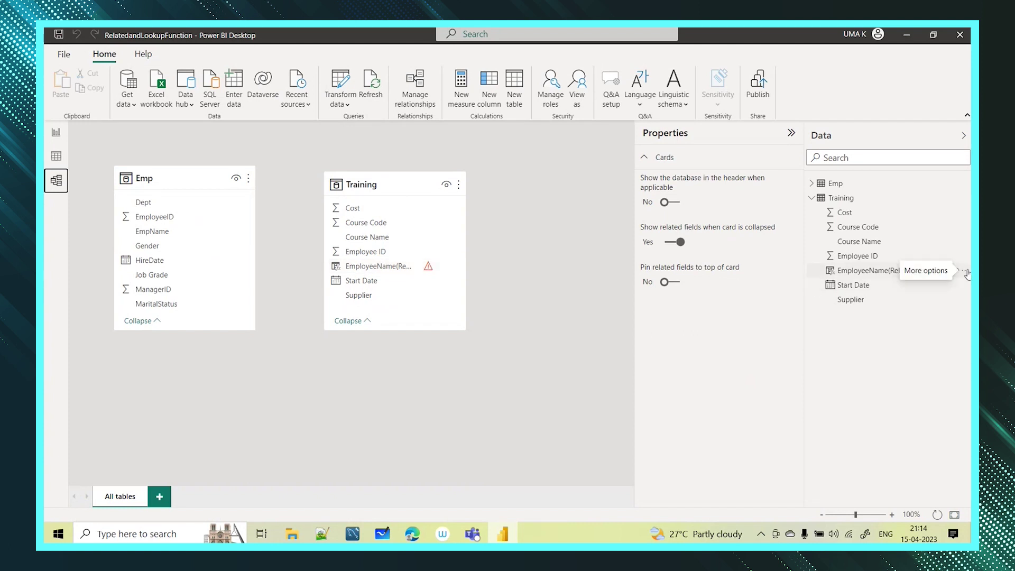
pyautogui.click(965, 271)
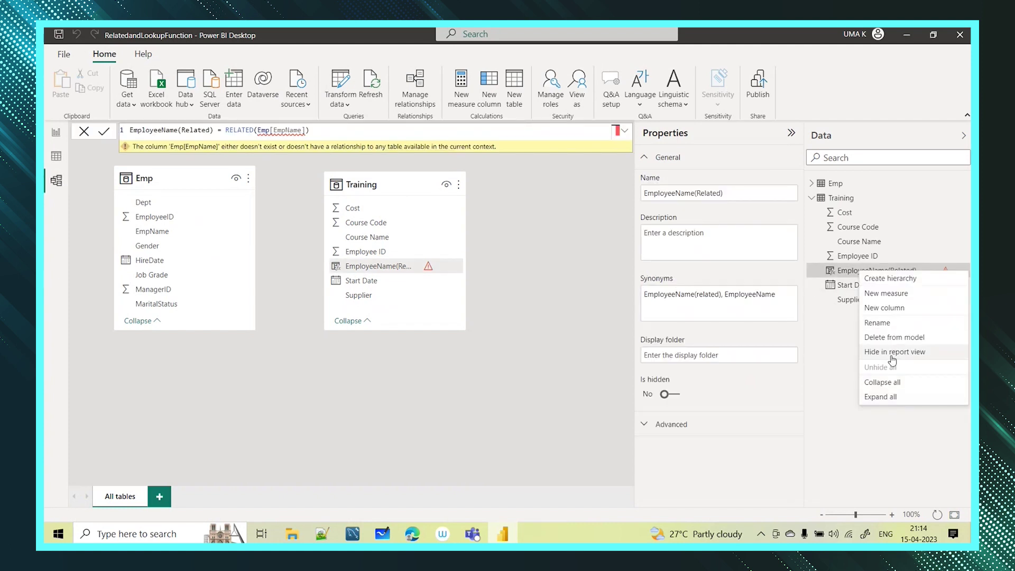
# Step: Delete EmployeeName(Related) from the model and confirm with Yes
pyautogui.click(893, 336)
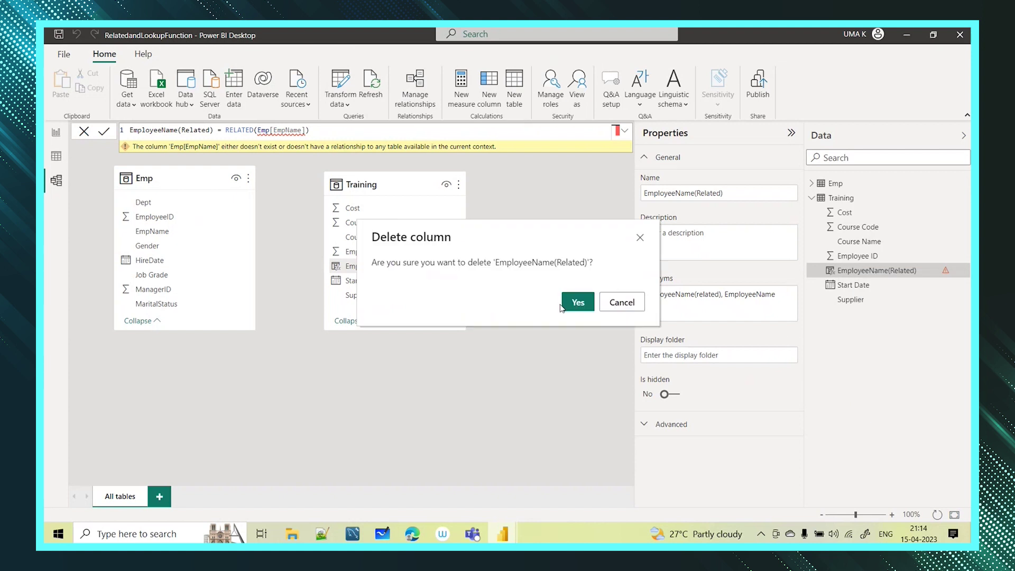
pyautogui.click(580, 302)
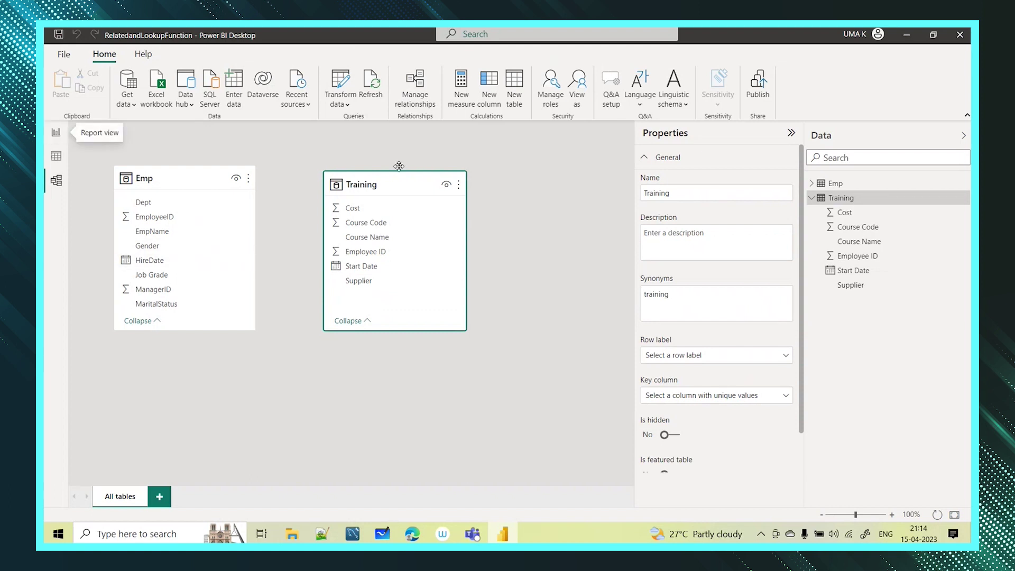
# Step: Start a new calculated column in the Training table from Report view
pyautogui.click(55, 132)
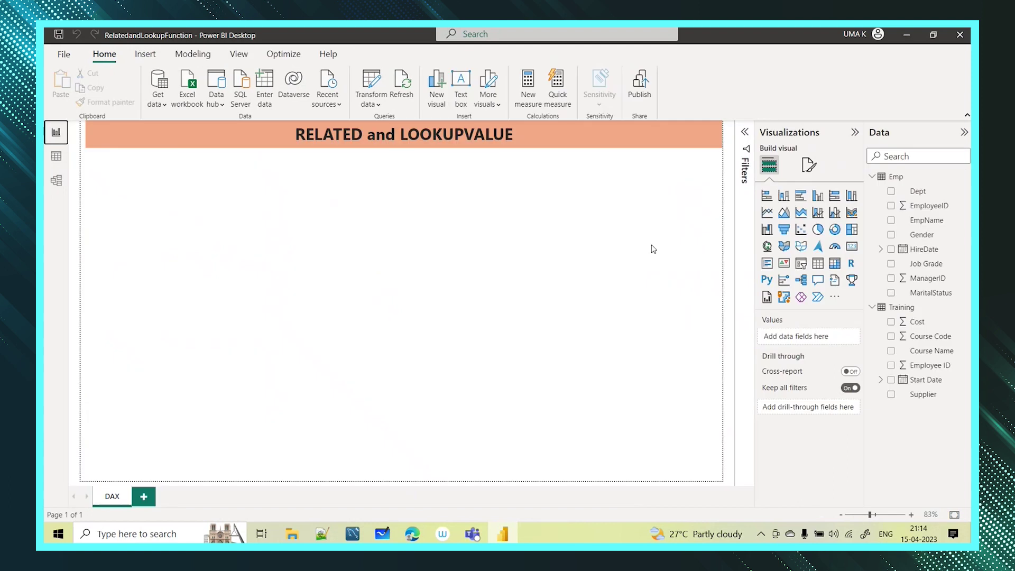
pyautogui.click(901, 307)
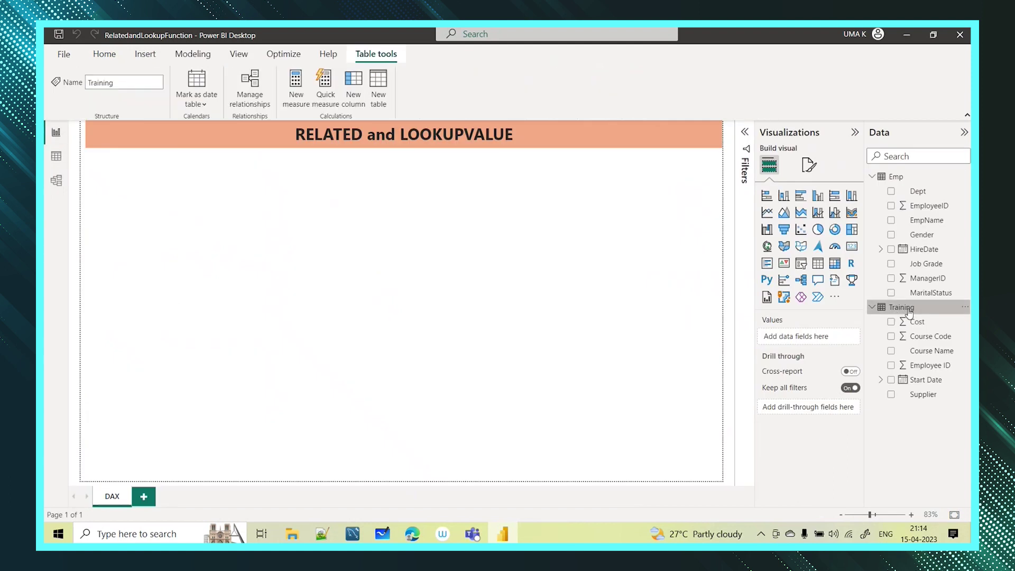
pyautogui.click(354, 82)
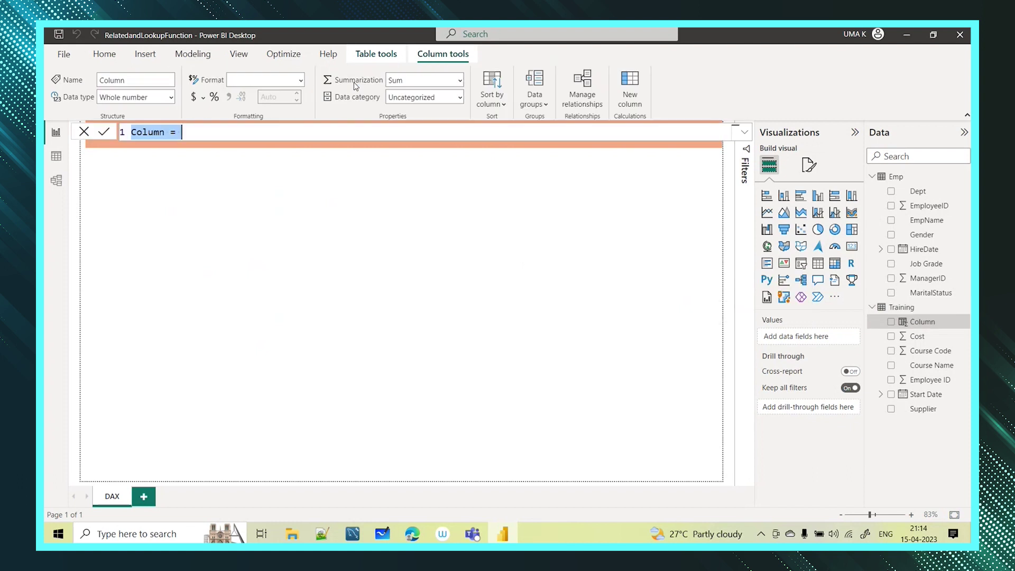
# Step: Enter EmpName(lookupvalue) = LOOKUPVALUE(Emp[EmpName],Emp[EmployeeID],Training[Employee ID]) and commit it
pyautogui.write('EmpName(')
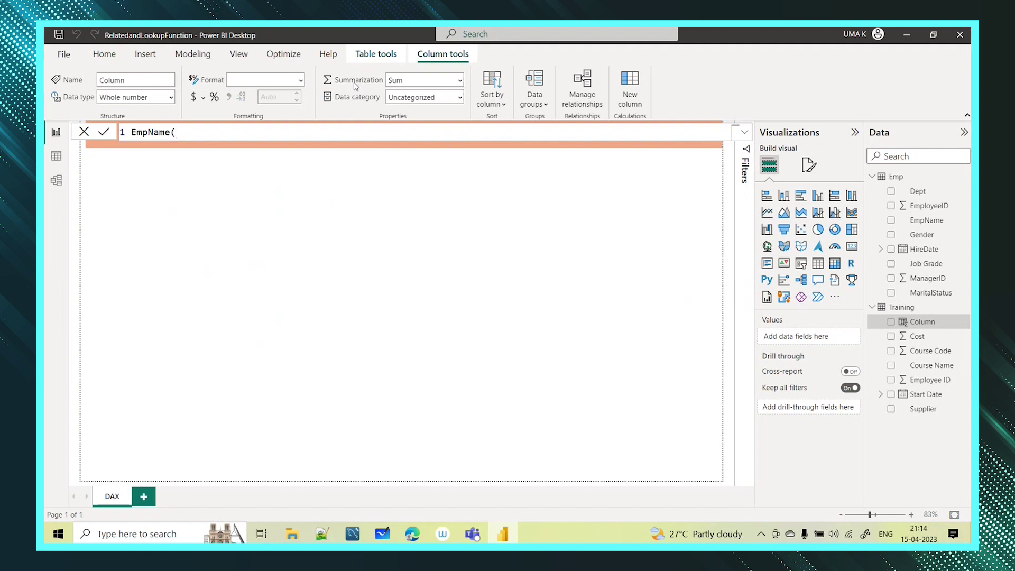
pyautogui.write('lookupvalue) = look')
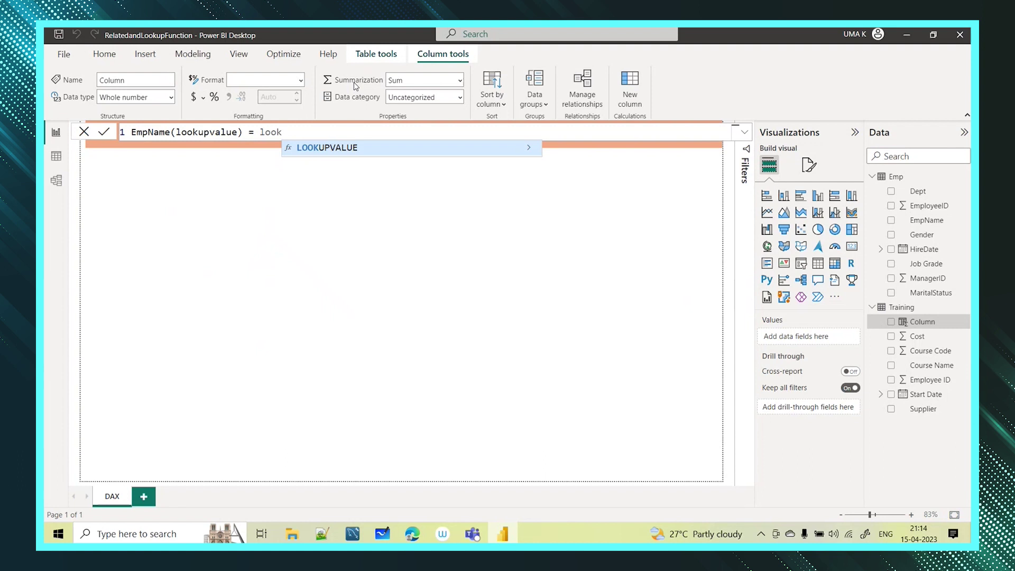
pyautogui.click(344, 148)
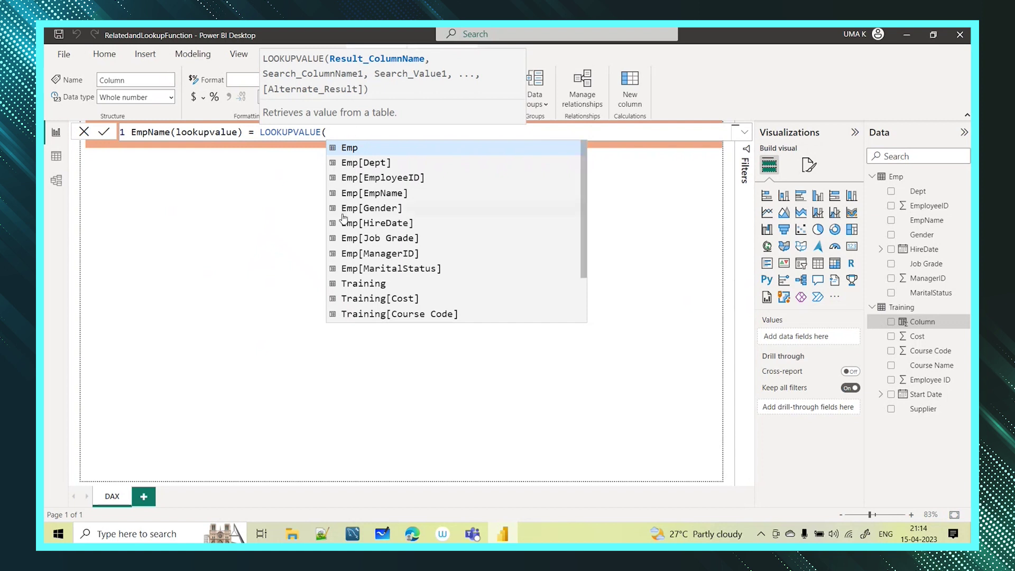
pyautogui.click(382, 194)
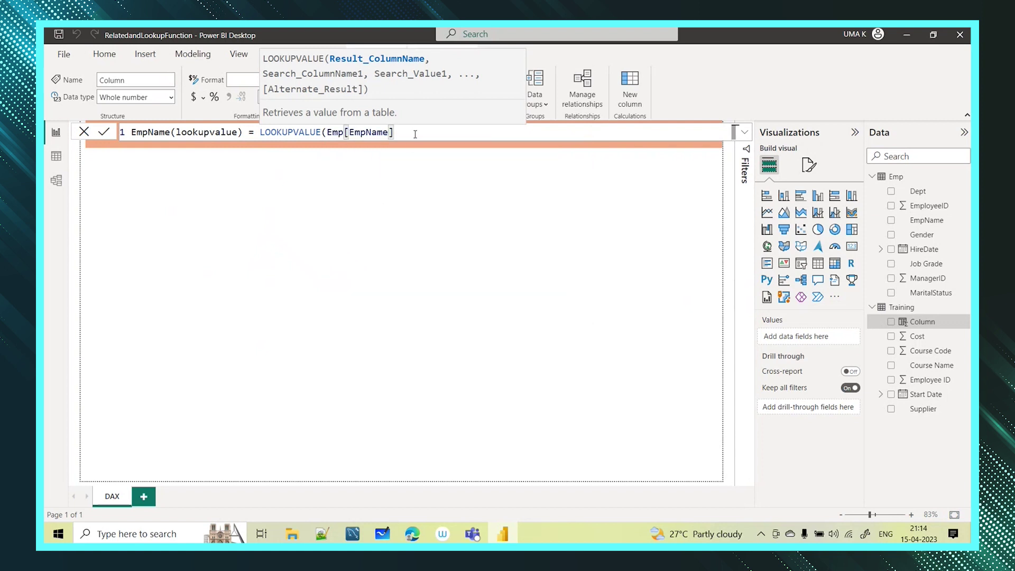
pyautogui.write(',')
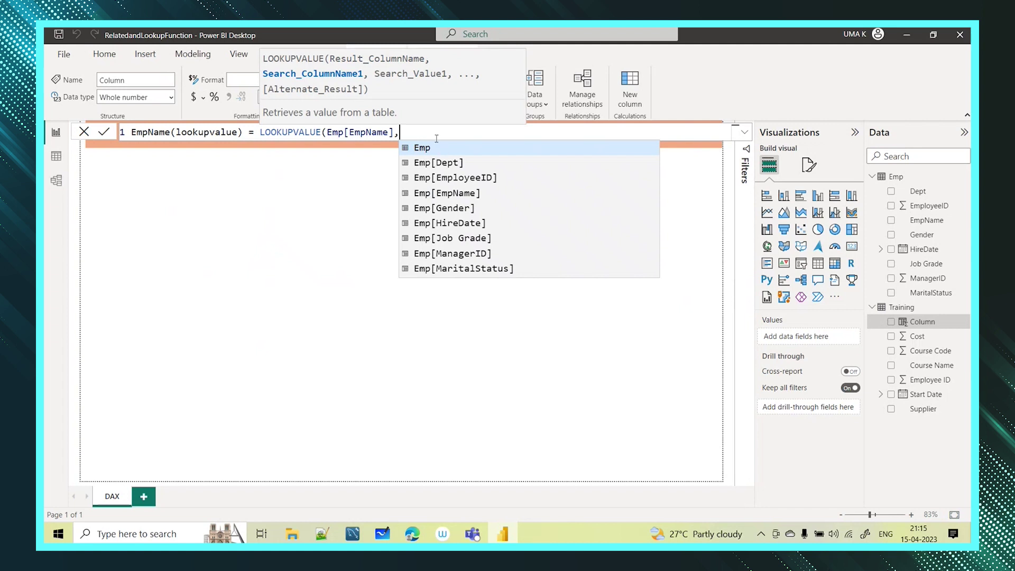
pyautogui.click(465, 178)
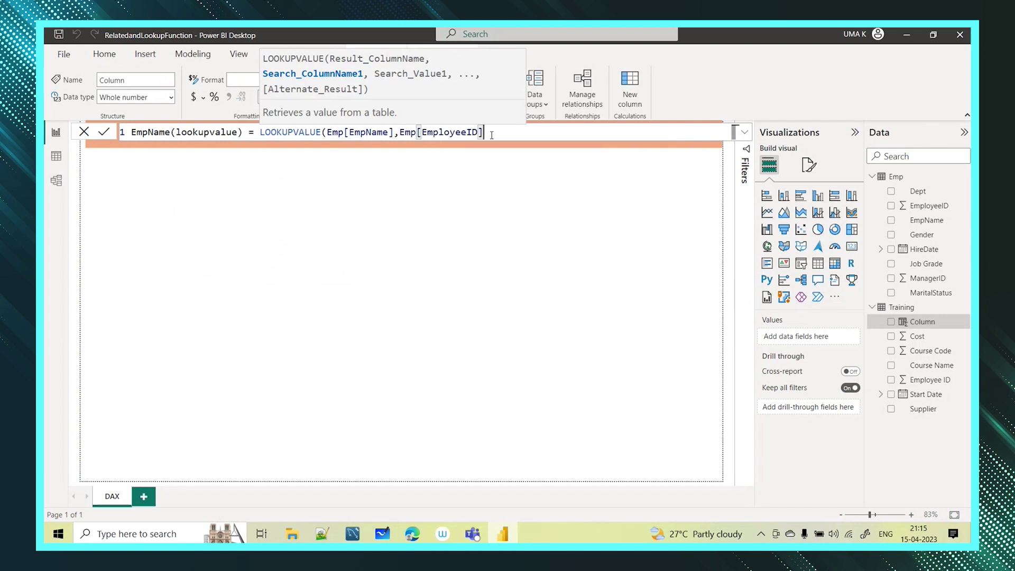
pyautogui.write(',')
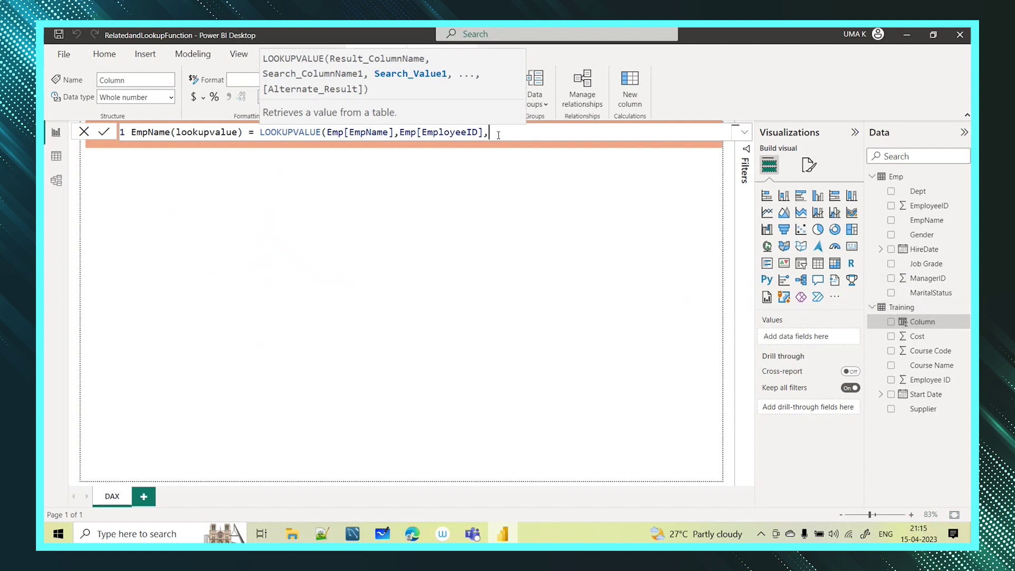
pyautogui.write('train')
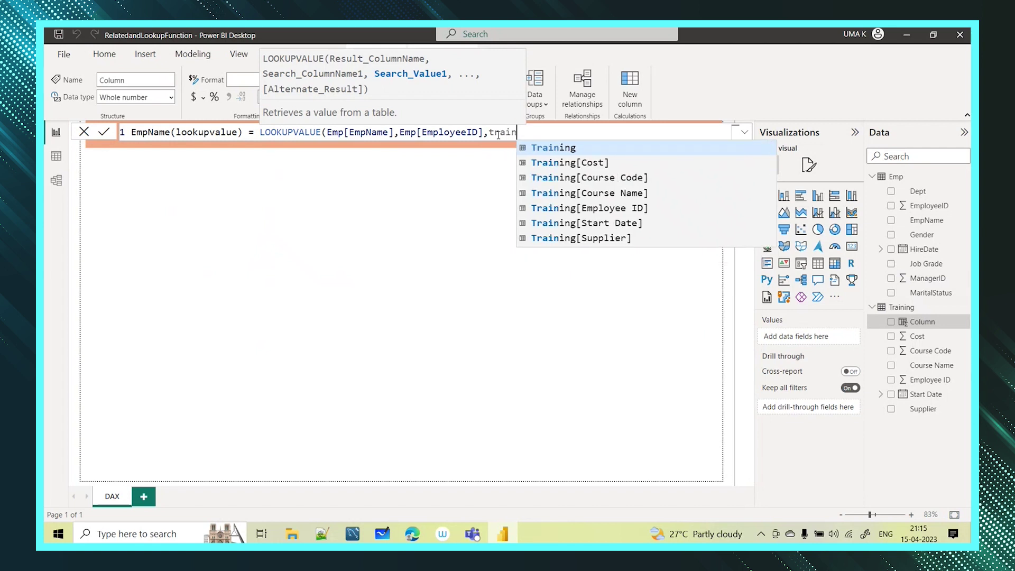
pyautogui.click(600, 207)
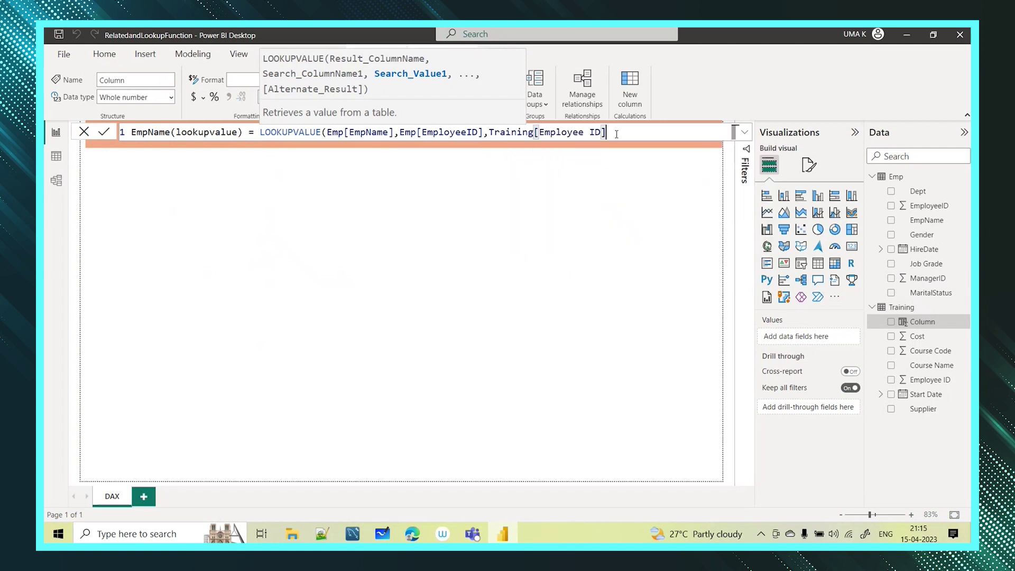
pyautogui.write(')')
pyautogui.press('Return')
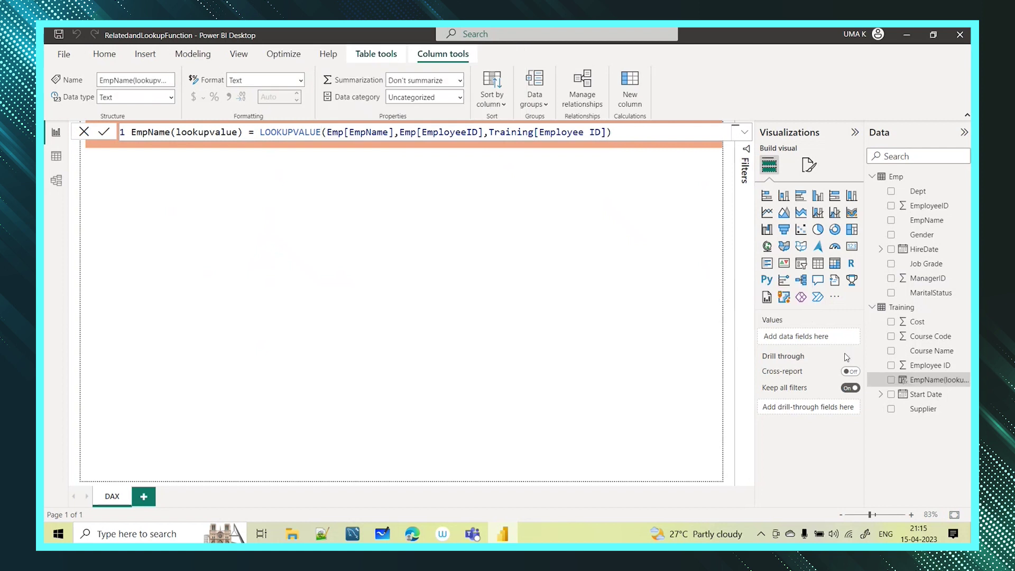
# Step: Widen the Data pane and view Training's rows with EmpName(lookupvalue) filled with employee names
pyautogui.moveTo(864, 281); pyautogui.dragTo(845, 282)
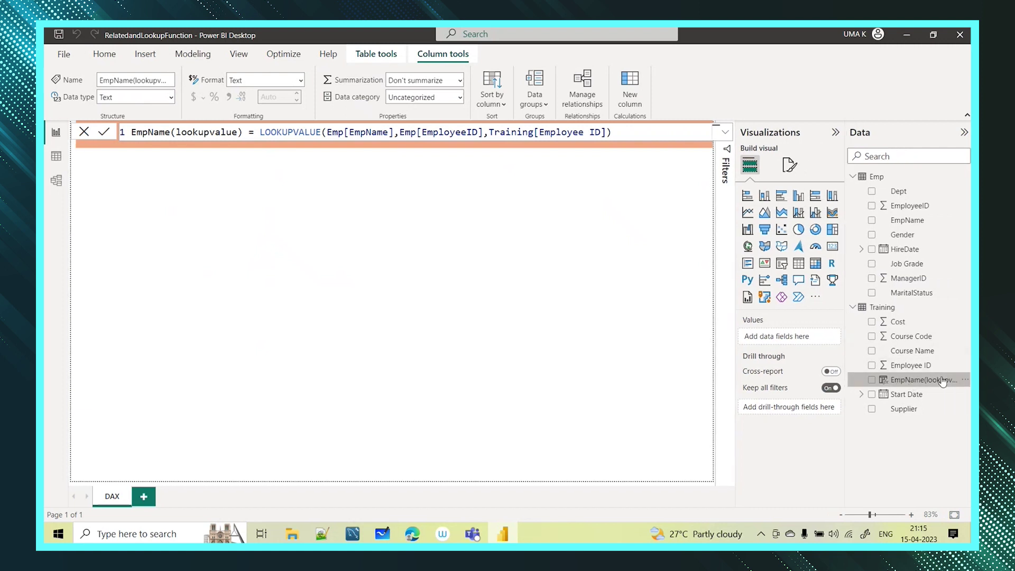
pyautogui.click(54, 158)
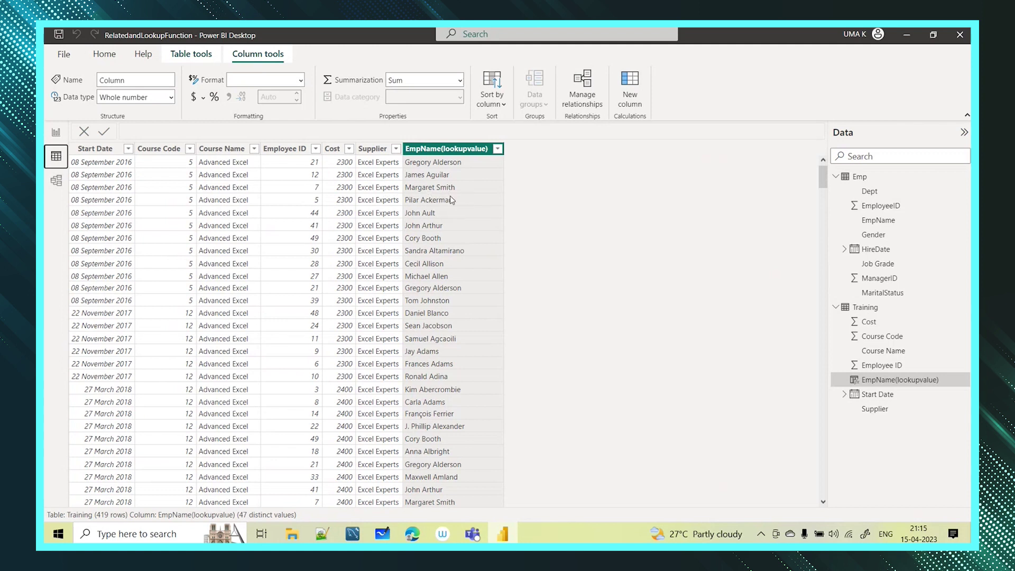
# Step: Filter the Emp table to EmployeeID 7 only, then go back to the report page
pyautogui.click(868, 181)
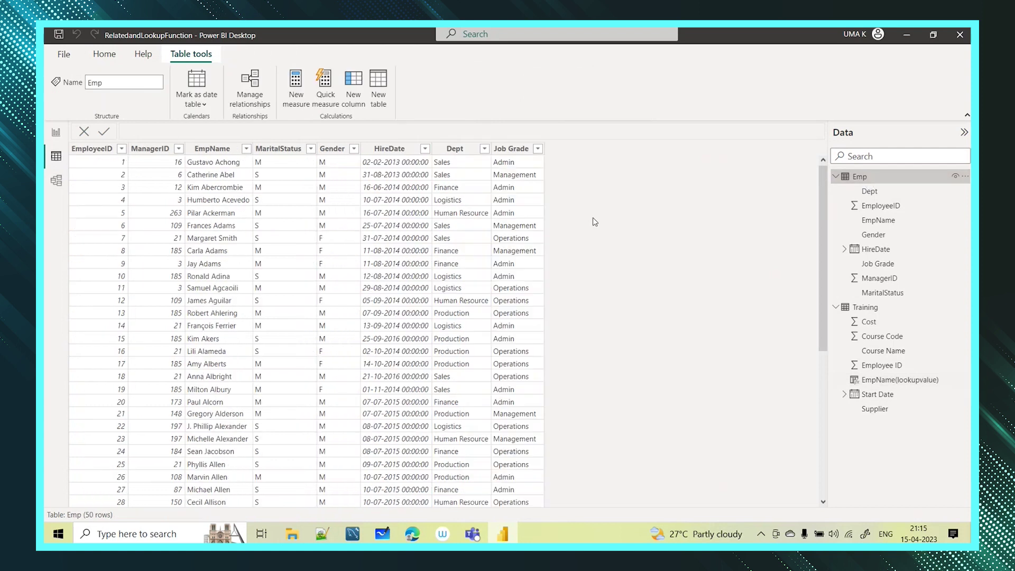
pyautogui.click(122, 148)
pyautogui.click(146, 253)
pyautogui.click(146, 321)
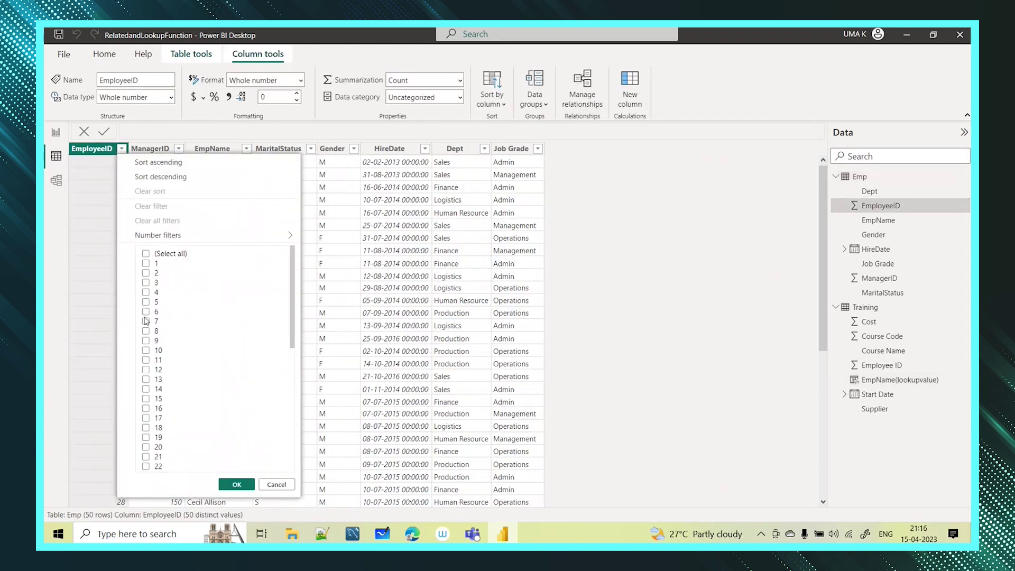
pyautogui.click(235, 484)
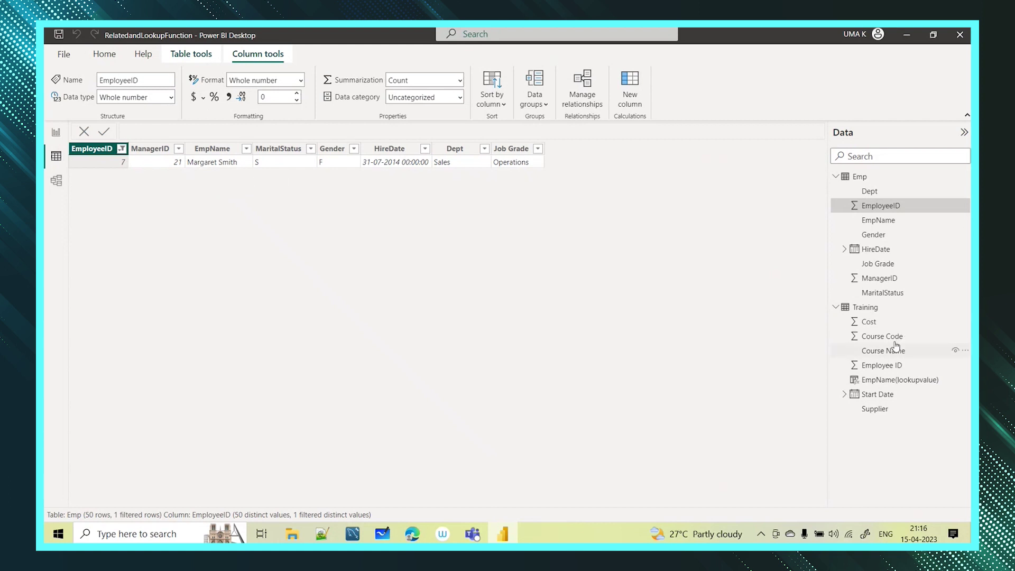
pyautogui.click(872, 309)
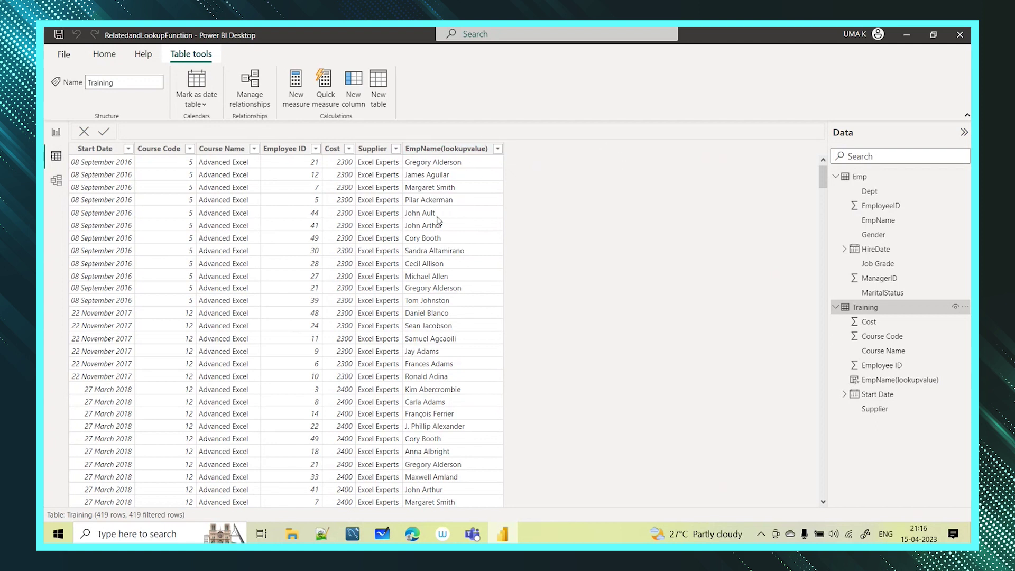
pyautogui.click(56, 134)
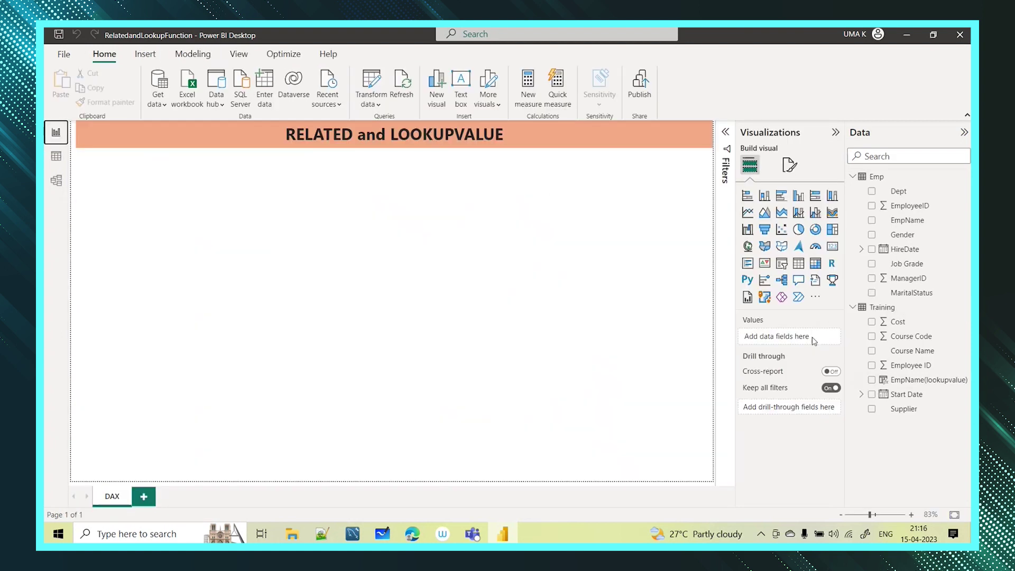
# Step: Review the EmpName(lookupvalue) column formula, then select the Training table
pyautogui.click(900, 384)
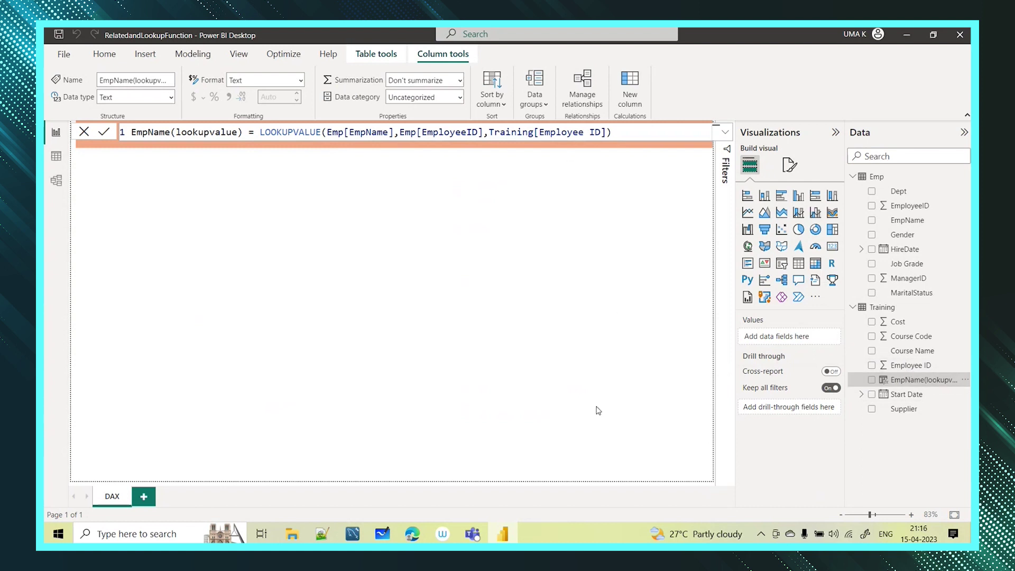
pyautogui.click(491, 405)
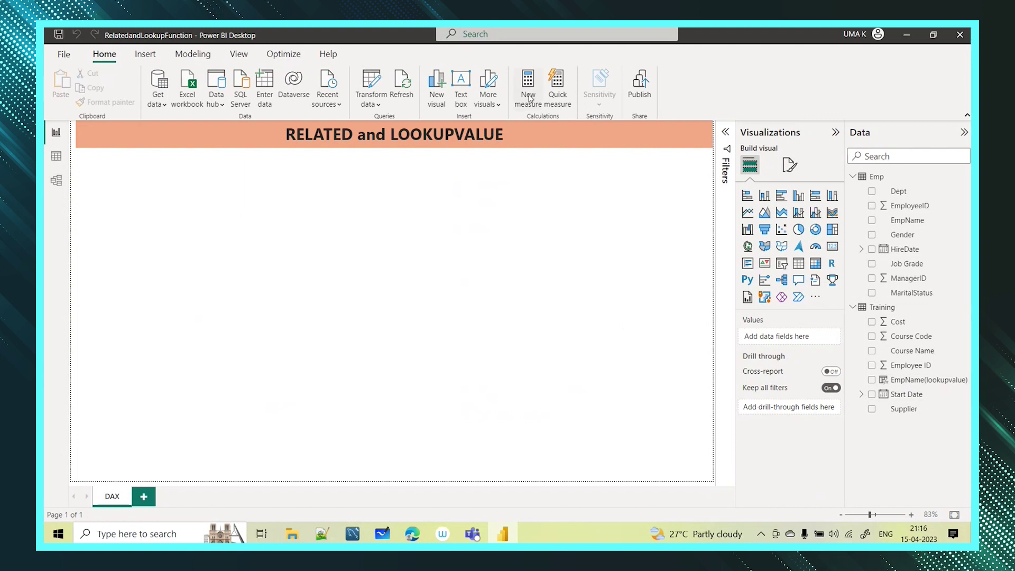
pyautogui.click(881, 307)
# Step: Create measure EmpName(lookup measure) = LOOKUPVALUE(Emp[EmpName],Emp[EmployeeID],7) in Training
pyautogui.click(295, 90)
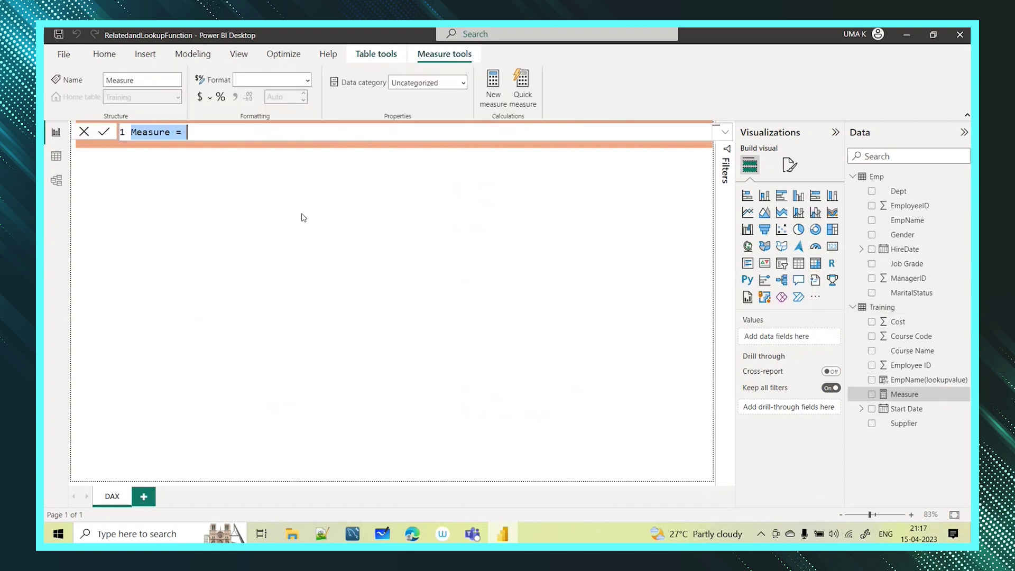
pyautogui.write('Em')
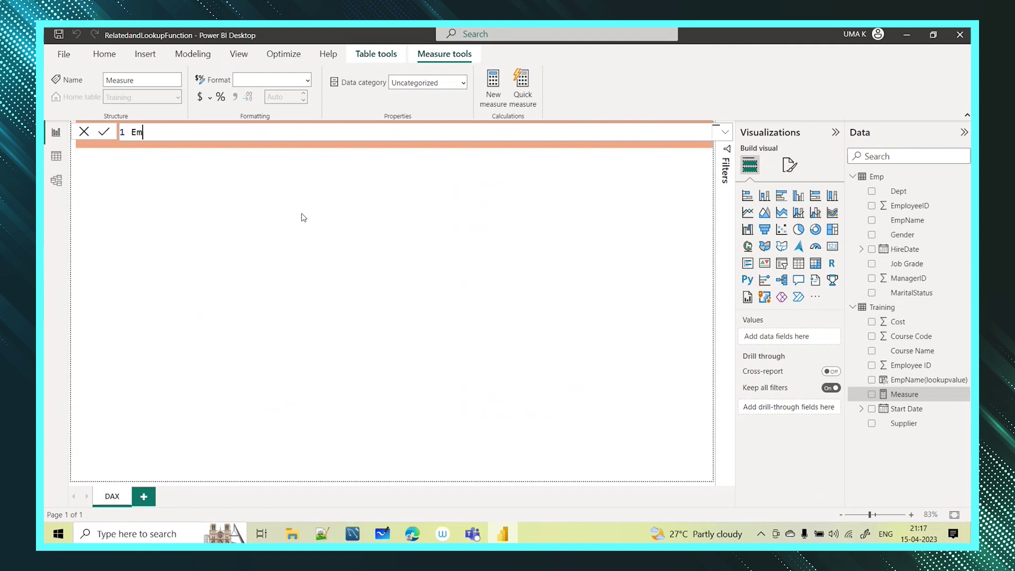
pyautogui.write('pName(lookup measu')
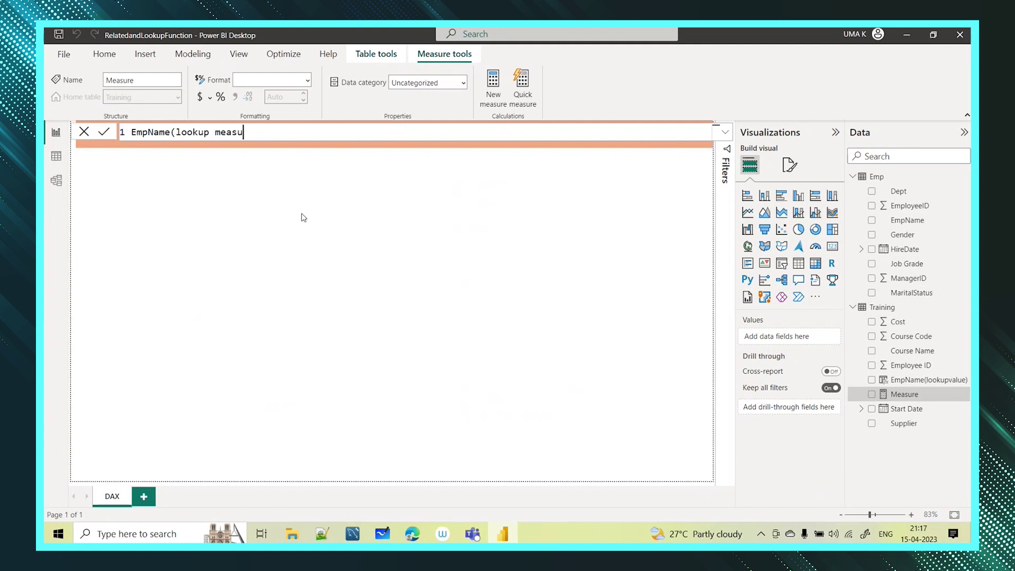
pyautogui.write('re) = look')
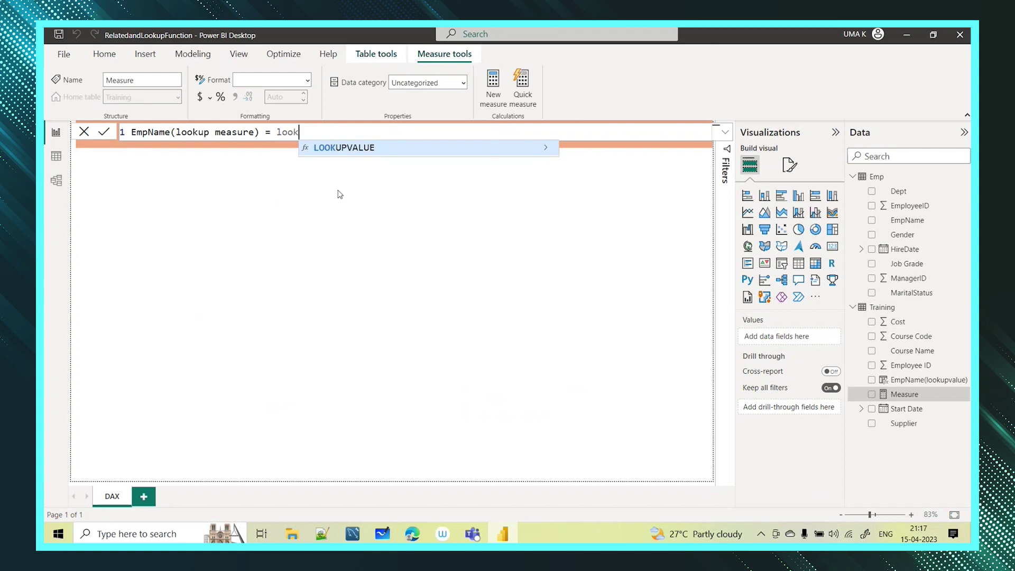
pyautogui.click(359, 148)
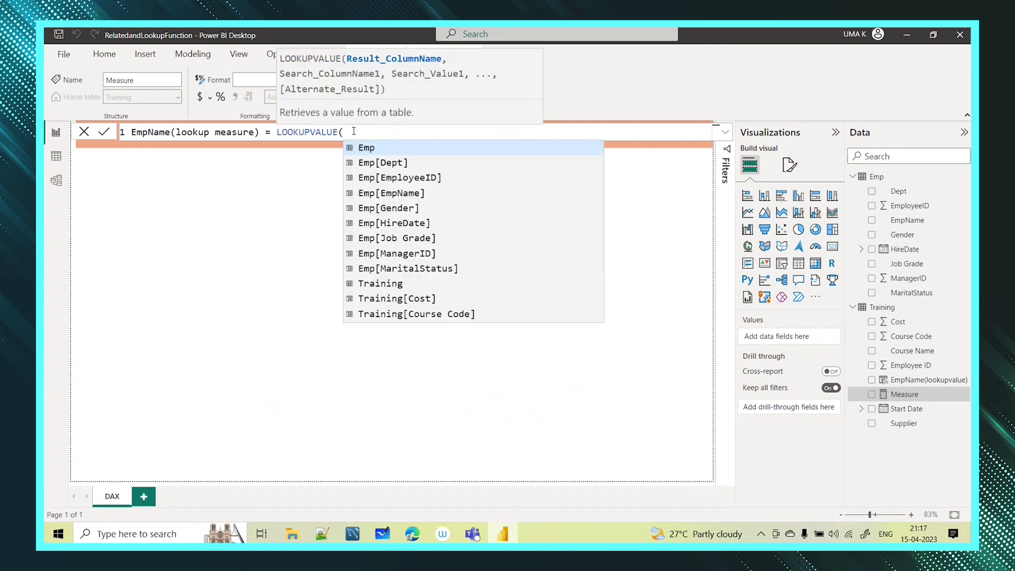
pyautogui.click(410, 193)
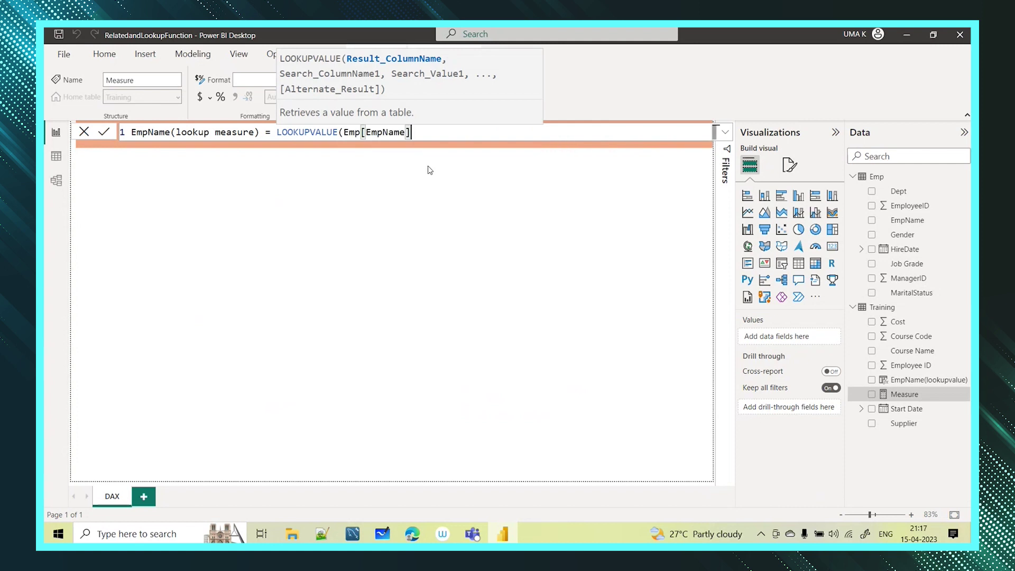
pyautogui.write(',')
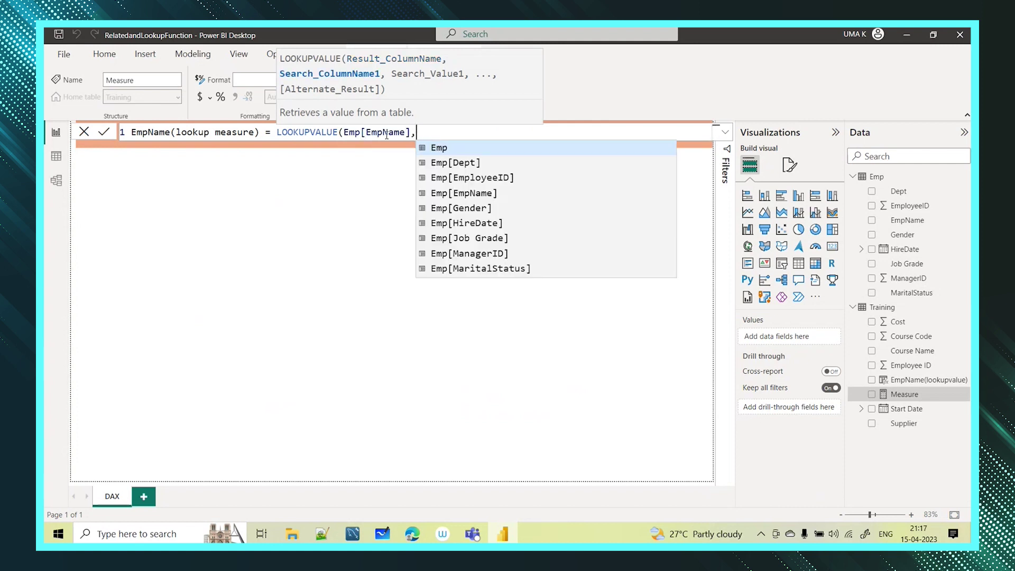
pyautogui.click(481, 178)
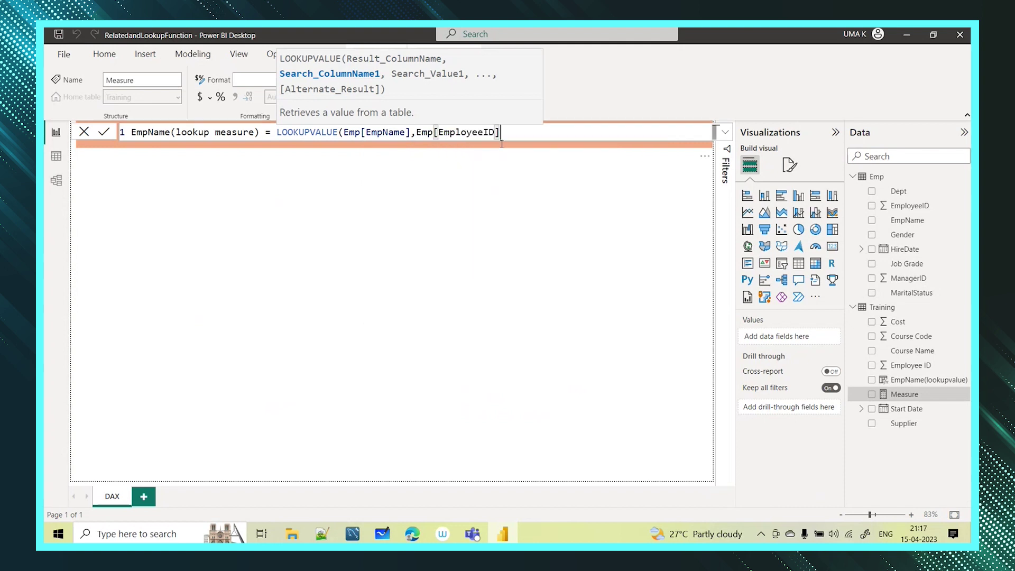
pyautogui.write(',')
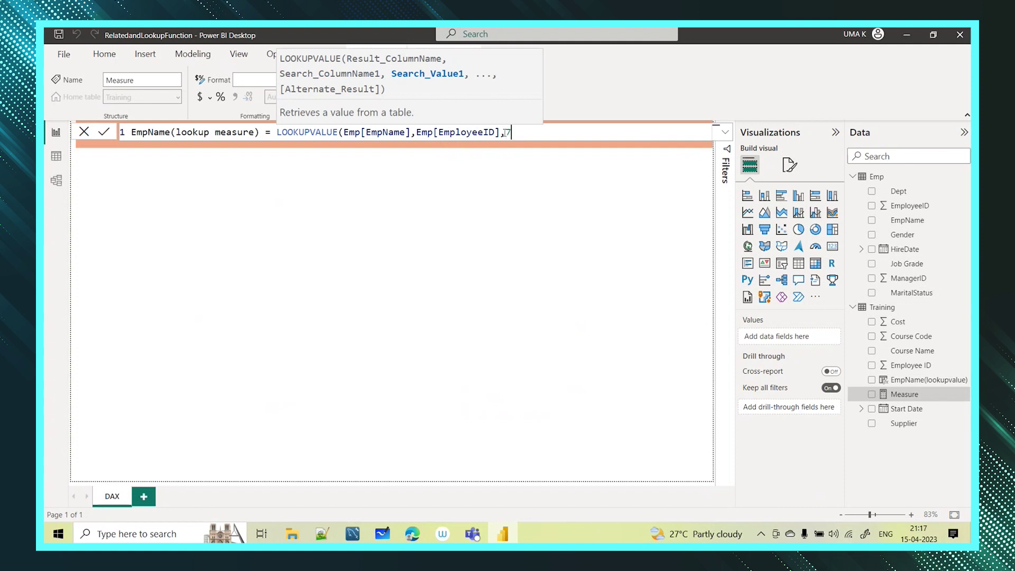
pyautogui.write('7)')
pyautogui.press('Return')
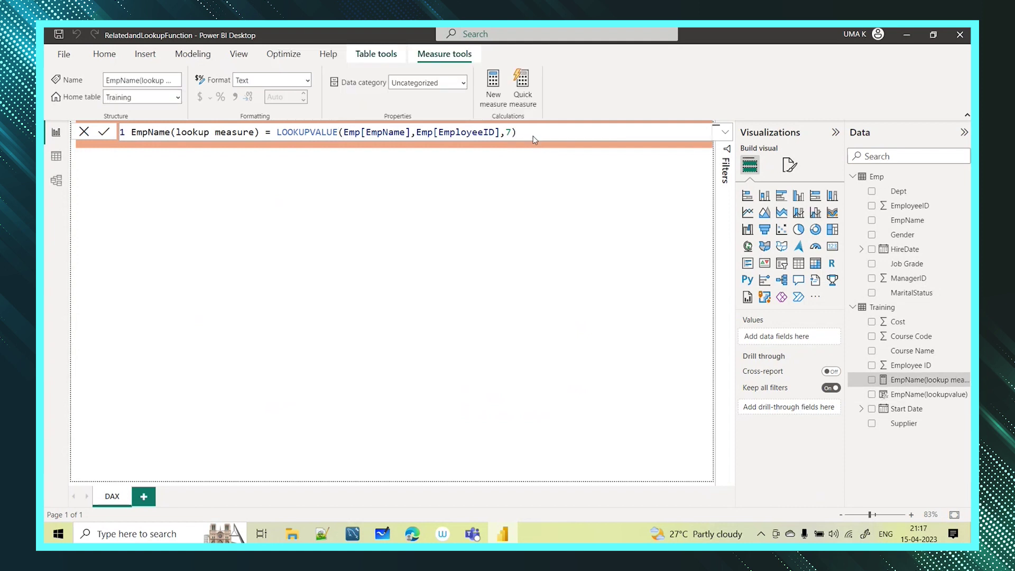
# Step: Add a card showing EmpName(lookup measure), then highlight the 7 in its formula
pyautogui.click(219, 260)
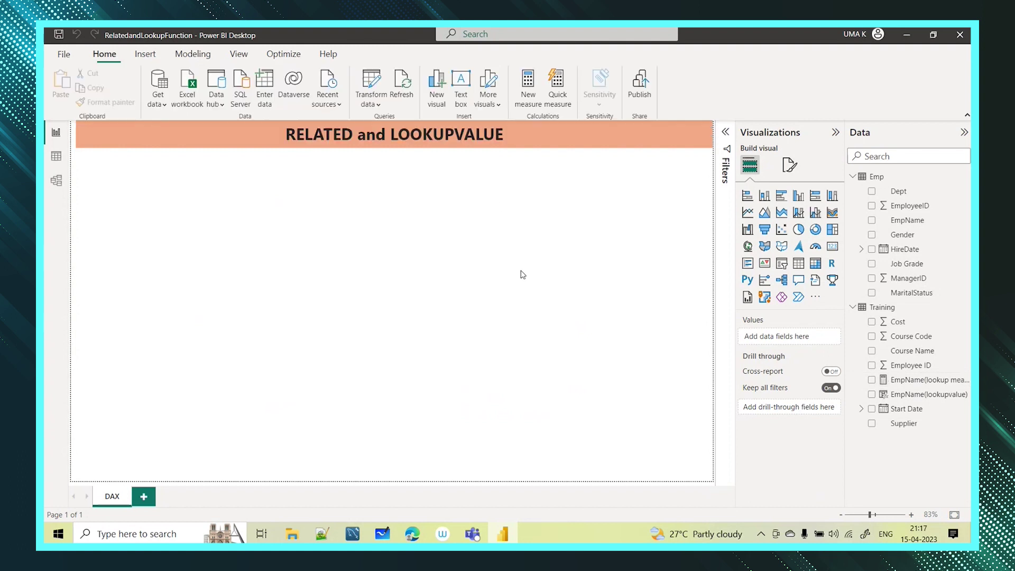
pyautogui.click(833, 247)
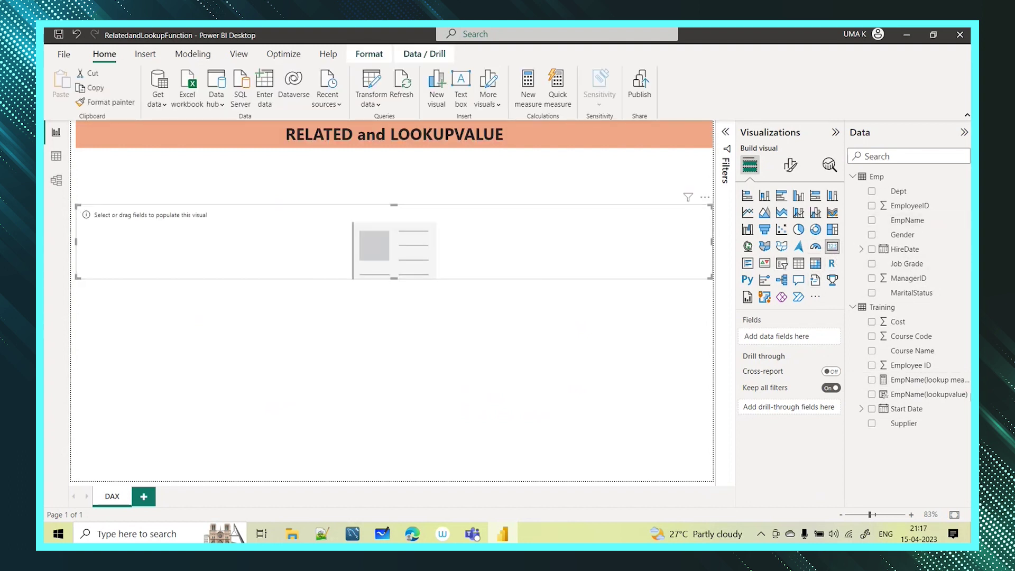
pyautogui.moveTo(919, 379); pyautogui.dragTo(787, 337)
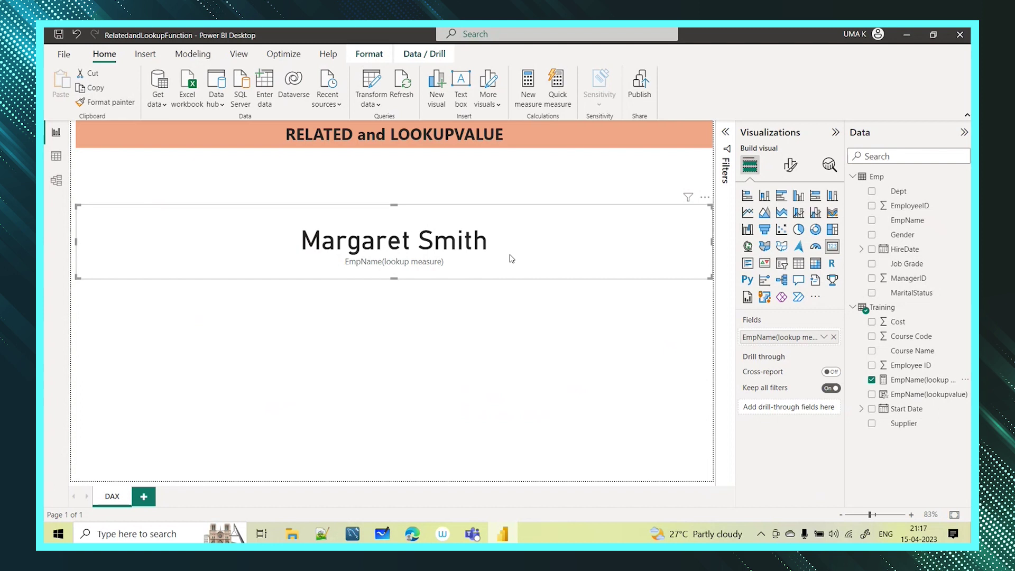
pyautogui.click(913, 382)
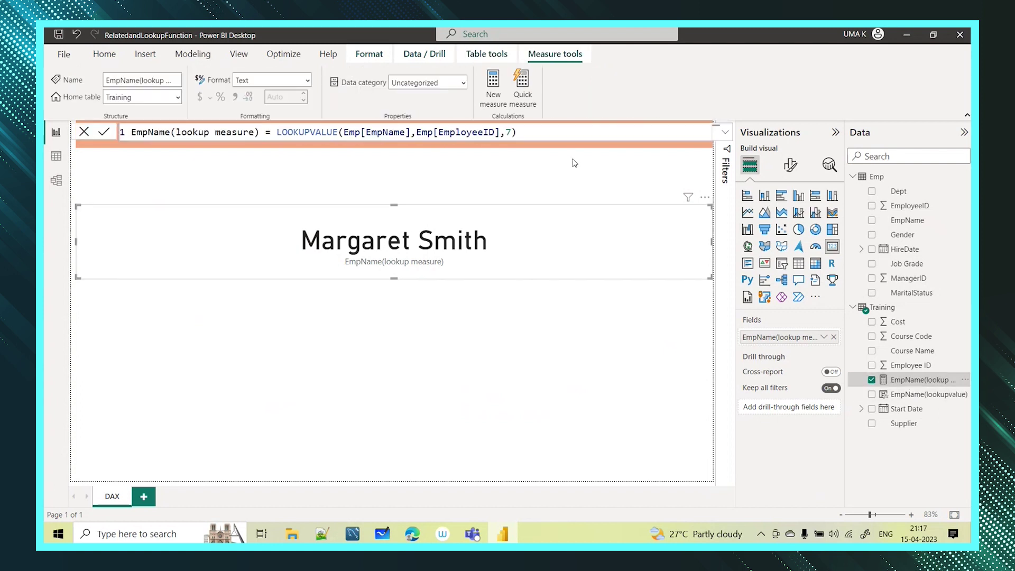
pyautogui.doubleClick(508, 133)
pyautogui.click(56, 156)
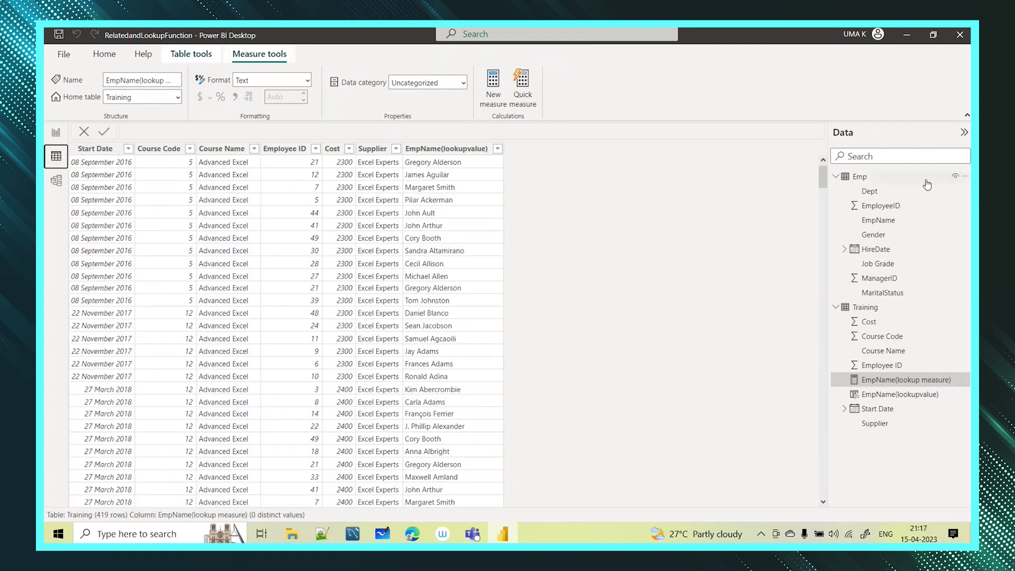
pyautogui.click(854, 179)
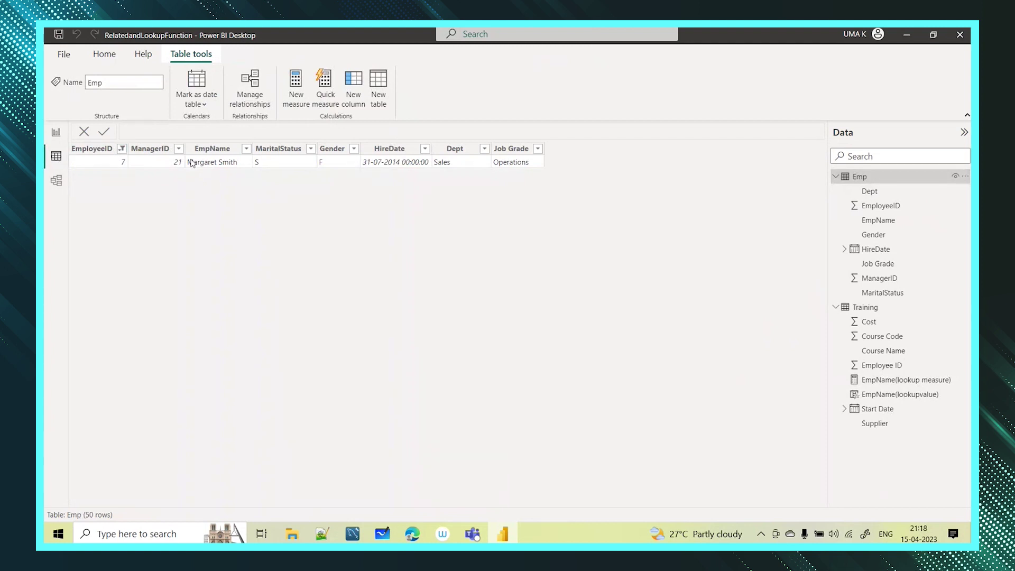
pyautogui.click(52, 135)
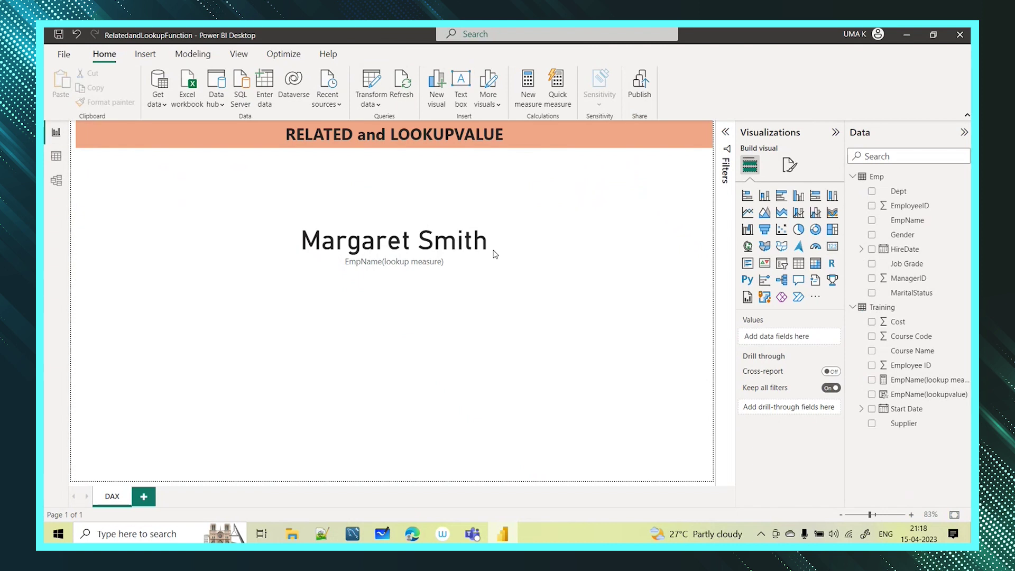